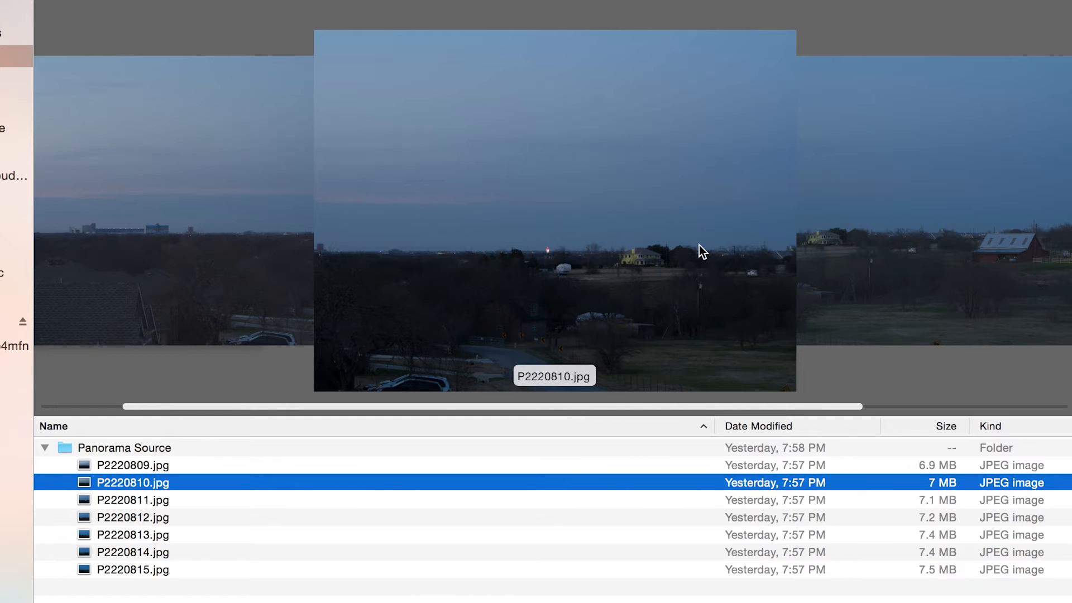
{"action": "key", "text": "Down"}
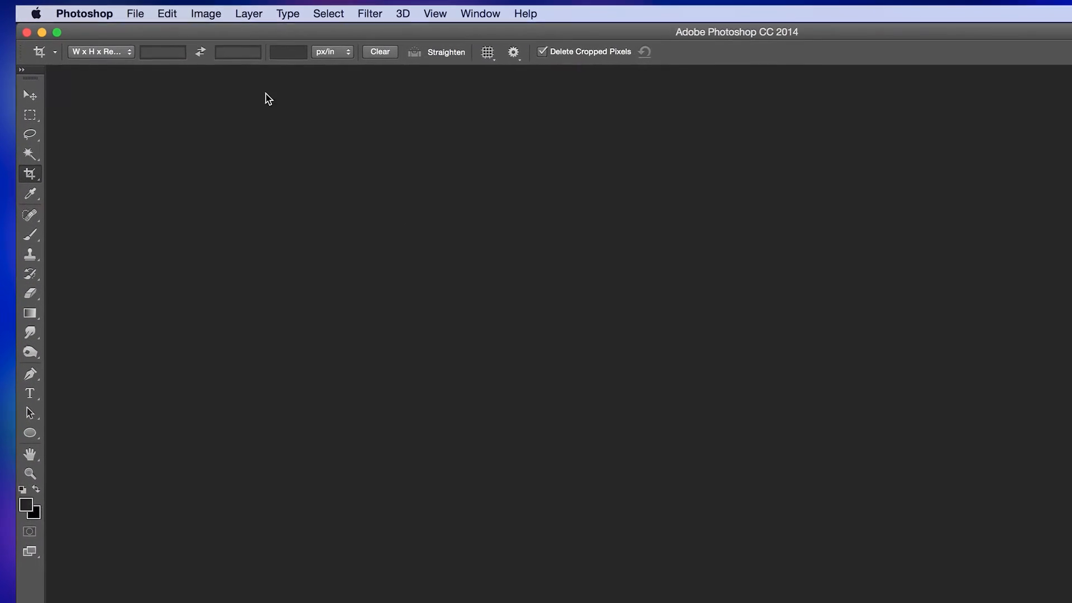
In Photoshop, start a Photomerge from individual files and load P2220809.jpg through P2220815.jpg from the Panorama Source folder
{"action": "left_click", "coordinate": [135, 14]}
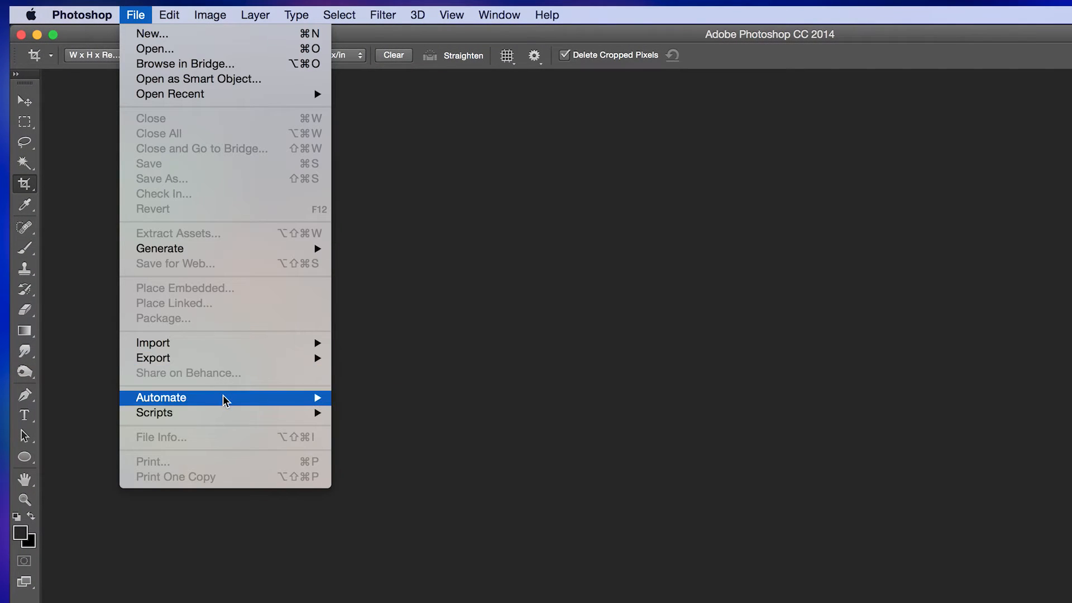
{"action": "mouse_move", "coordinate": [223, 396]}
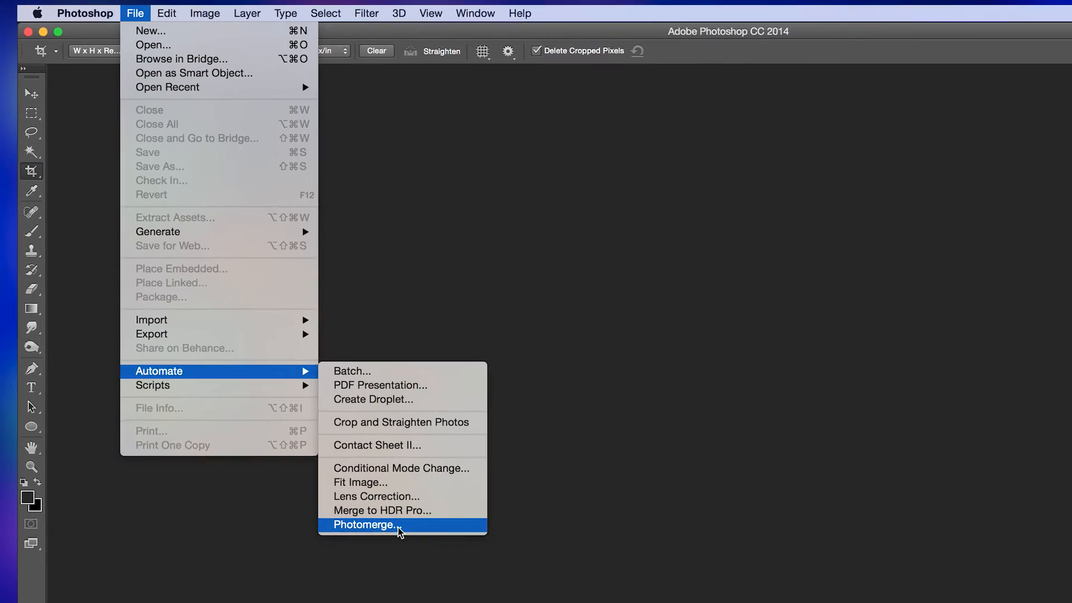
{"action": "left_click", "coordinate": [420, 569]}
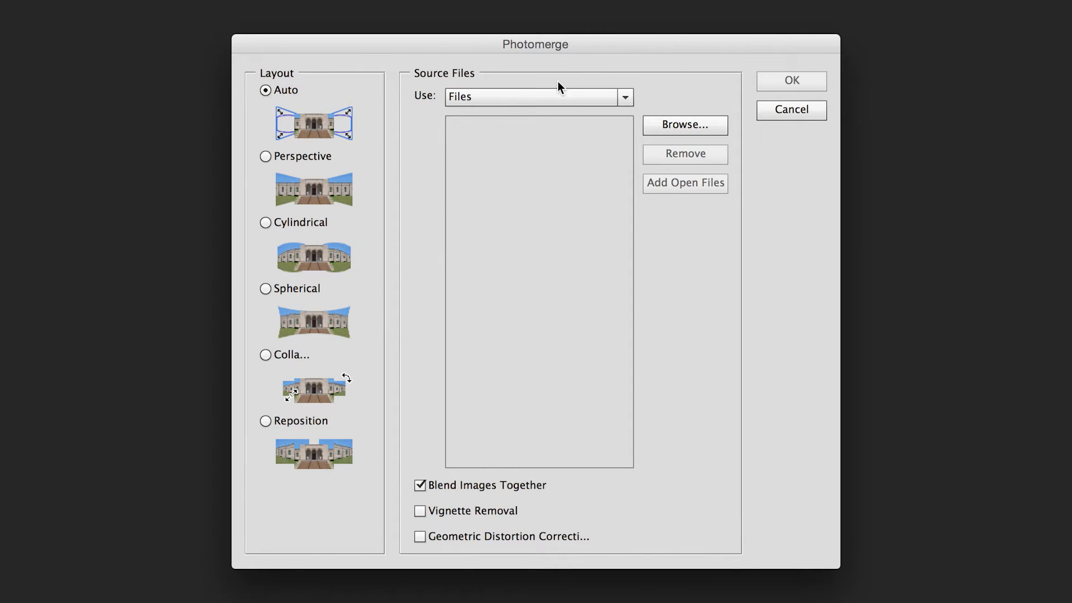
{"action": "left_click", "coordinate": [558, 95]}
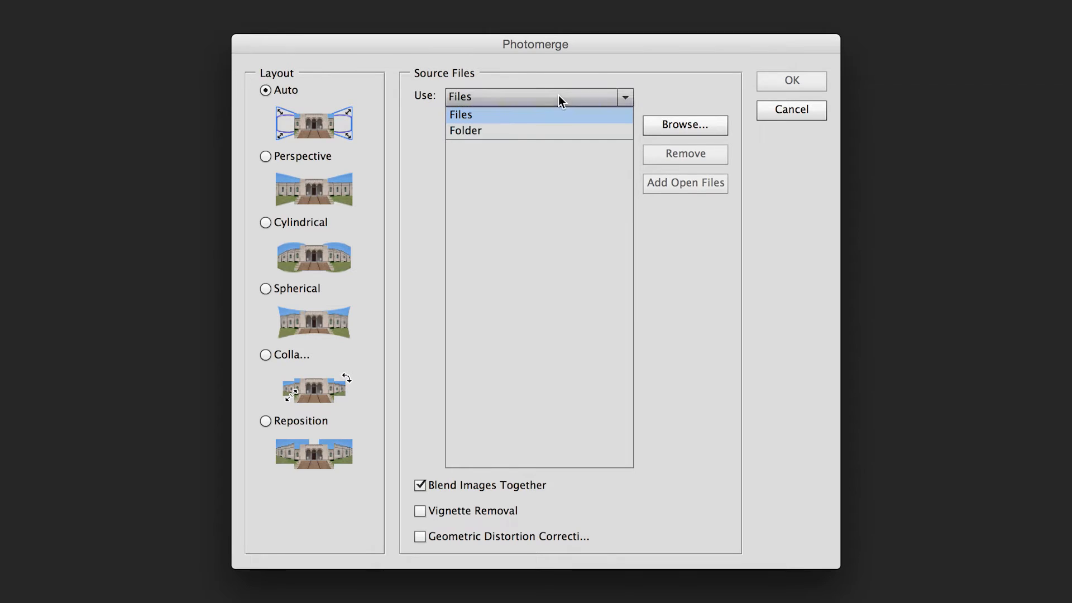
{"action": "left_click", "coordinate": [515, 116]}
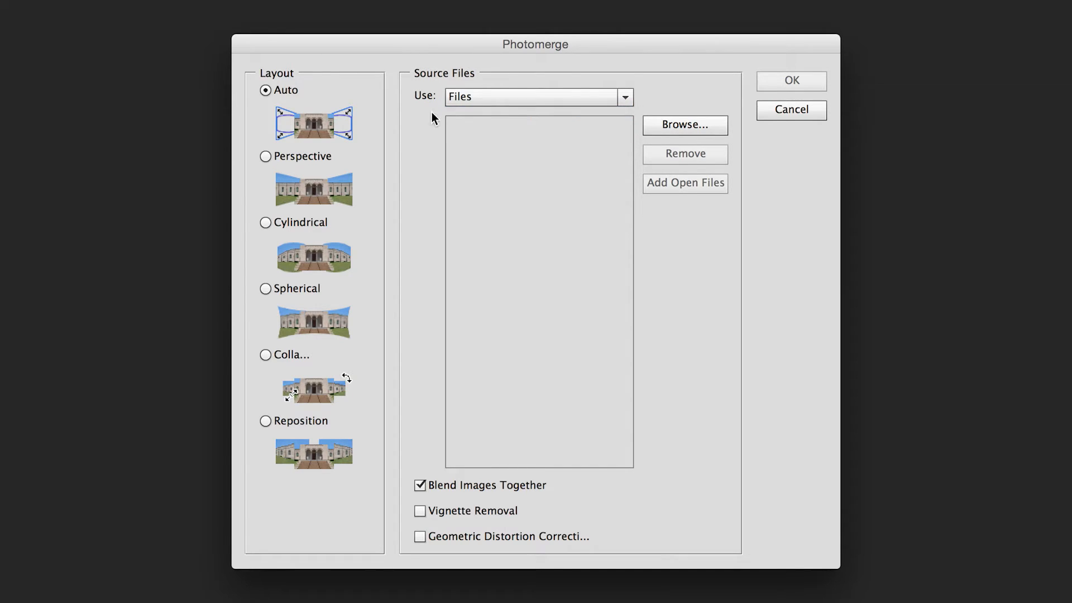
{"action": "left_click", "coordinate": [675, 122]}
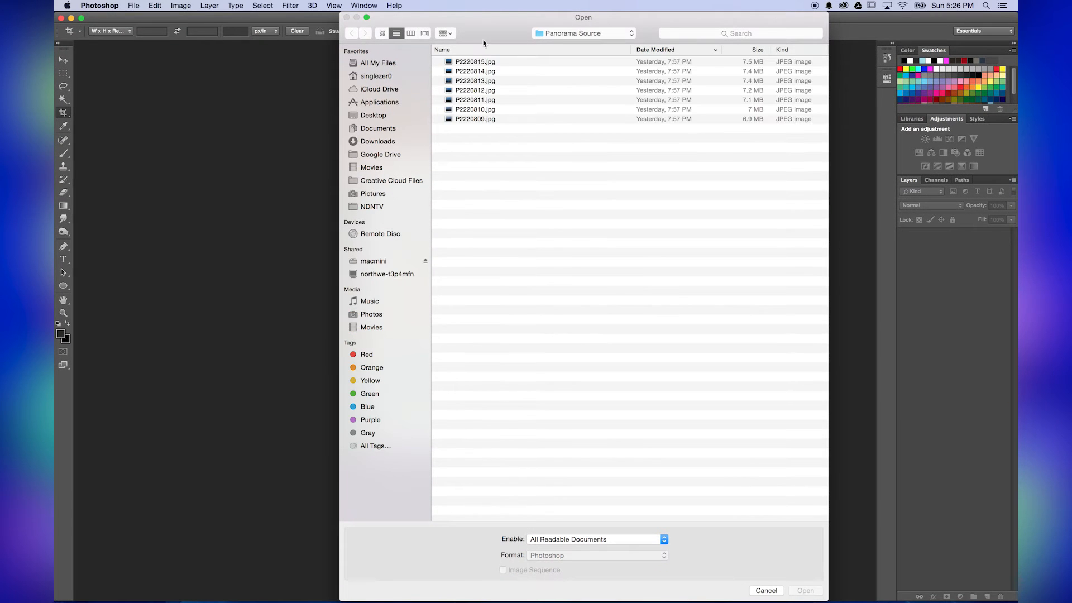
{"action": "left_click", "coordinate": [476, 63]}
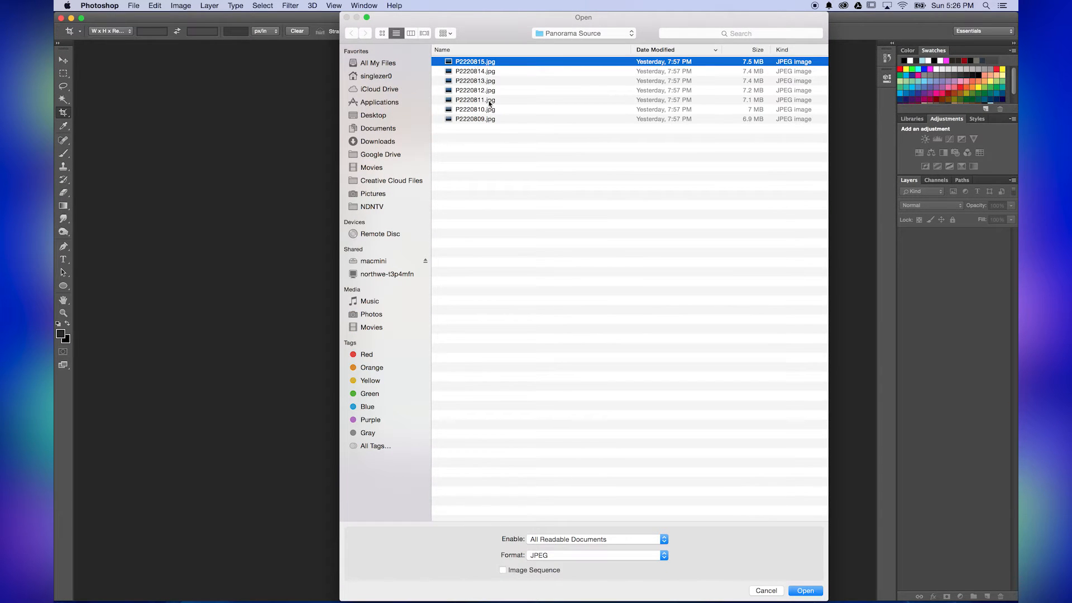
{"action": "left_click", "coordinate": [483, 120], "text": "shift"}
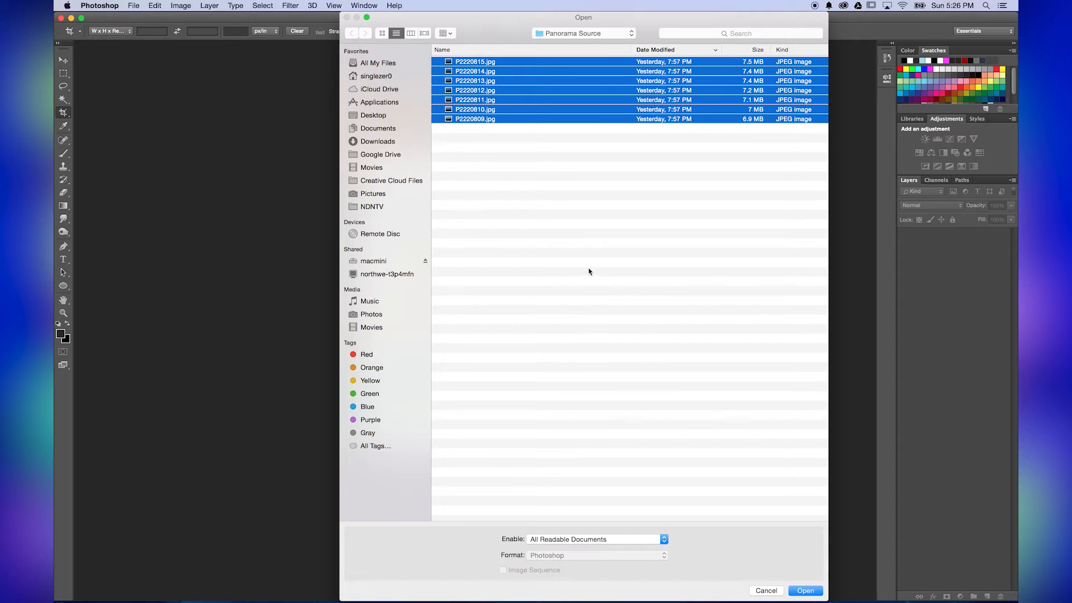
{"action": "left_click", "coordinate": [807, 591]}
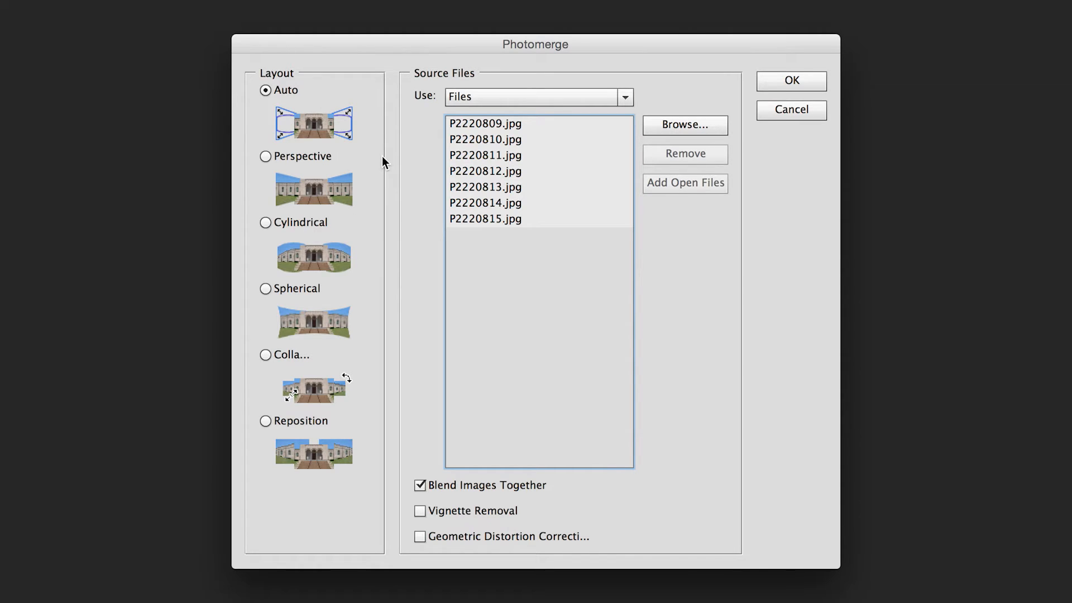
Run the merge with the Cylindrical layout, adding Vignette Removal and Geometric Distortion Correction to Blend Images Together
{"action": "left_click", "coordinate": [266, 223]}
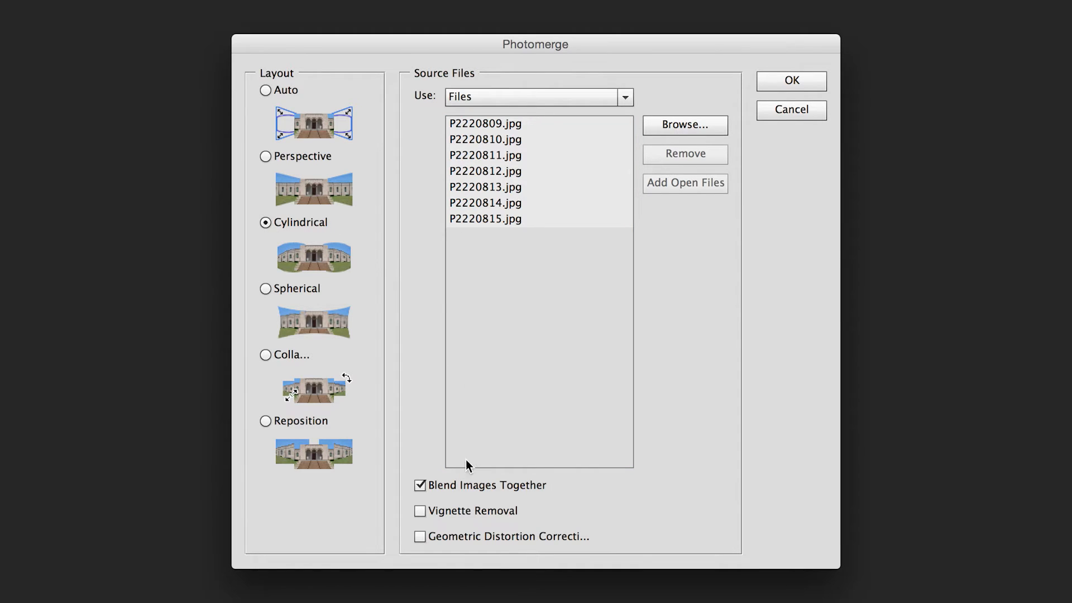
{"action": "left_click", "coordinate": [420, 537]}
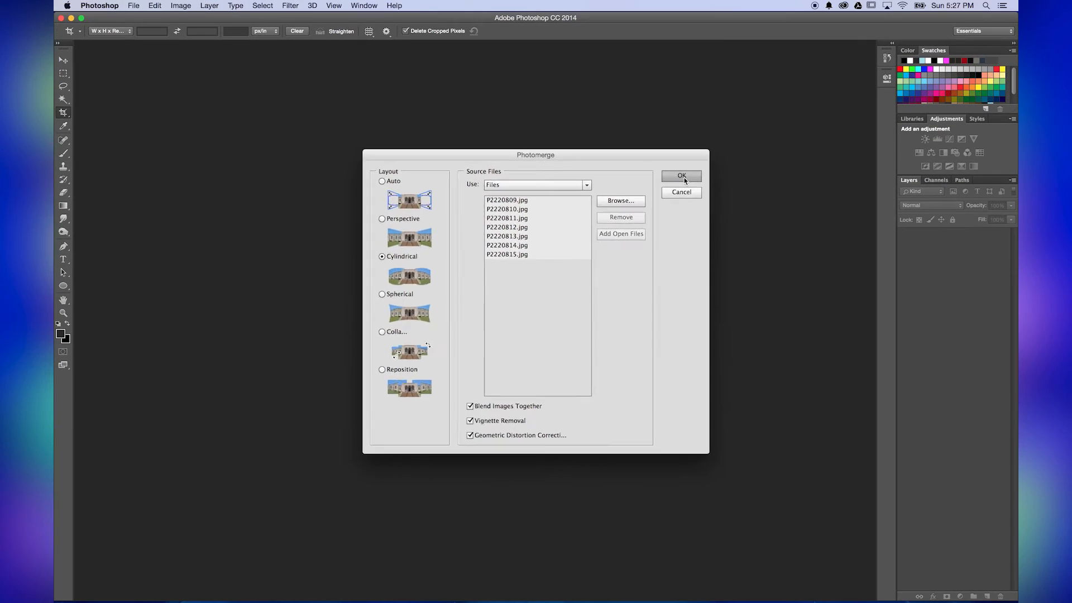
{"action": "left_click", "coordinate": [708, 160]}
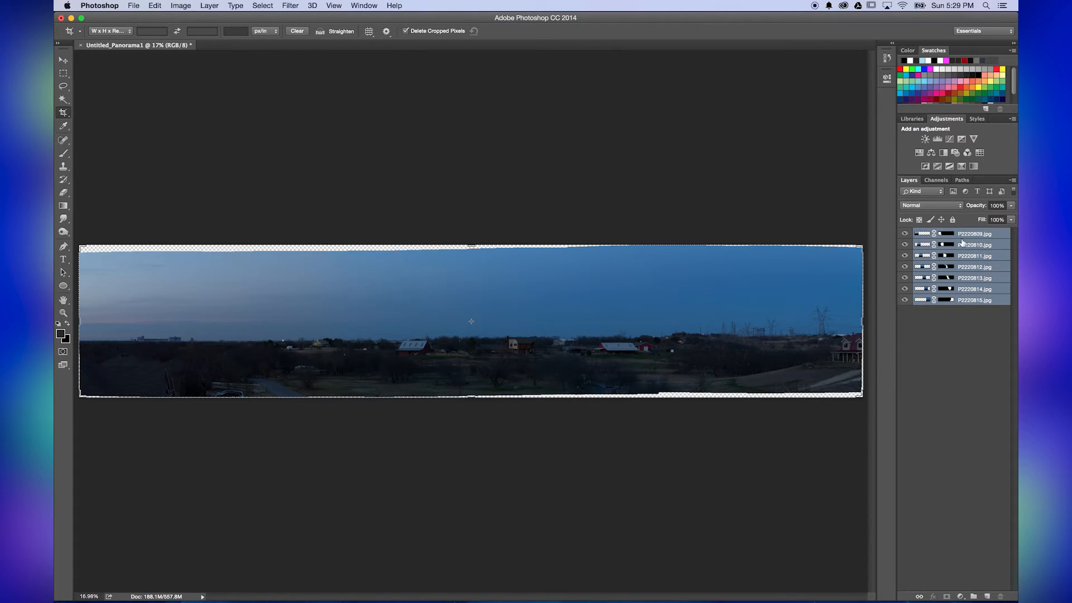
Isolate the layers P2220809.jpg through P2220812.jpg one at a time to examine each photo's masked part, restoring all layers after each
{"action": "left_click", "coordinate": [905, 235], "text": "alt"}
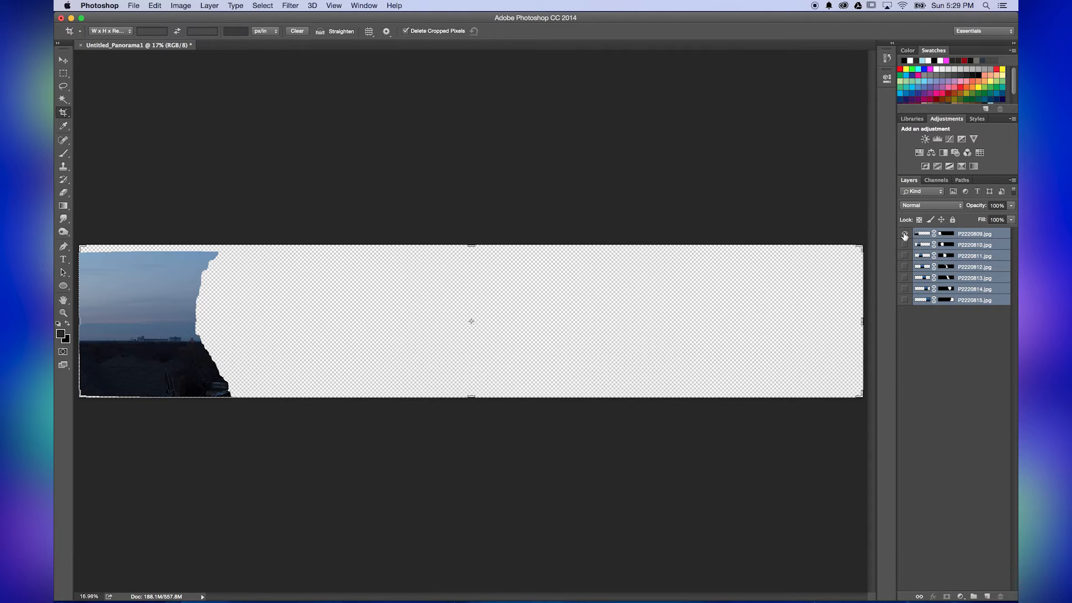
{"action": "left_click", "coordinate": [905, 235], "text": "alt"}
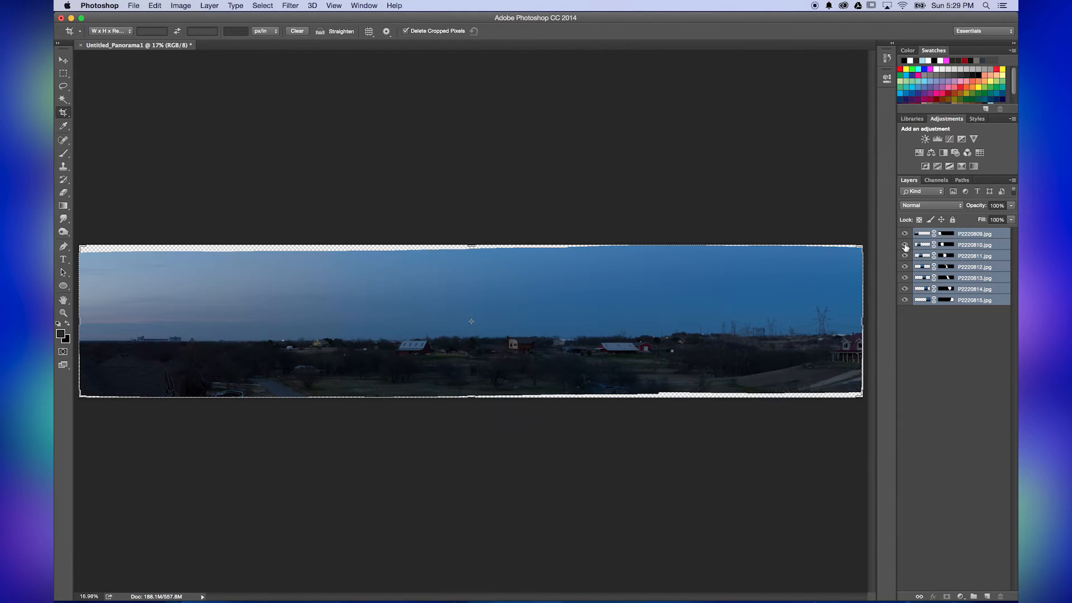
{"action": "left_click", "coordinate": [905, 246], "text": "alt"}
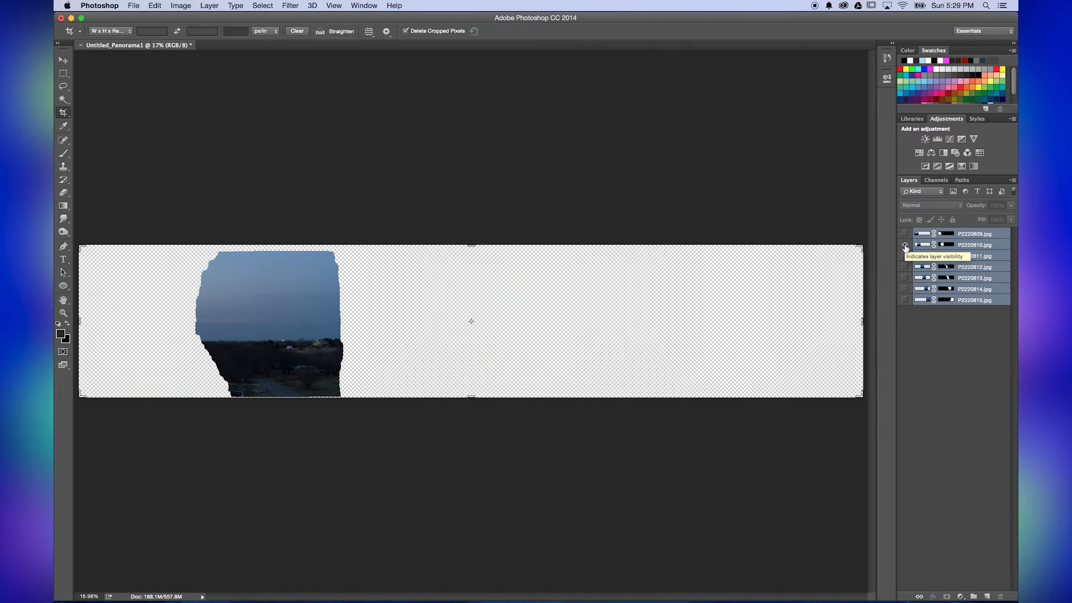
{"action": "left_click", "coordinate": [905, 246], "text": "alt"}
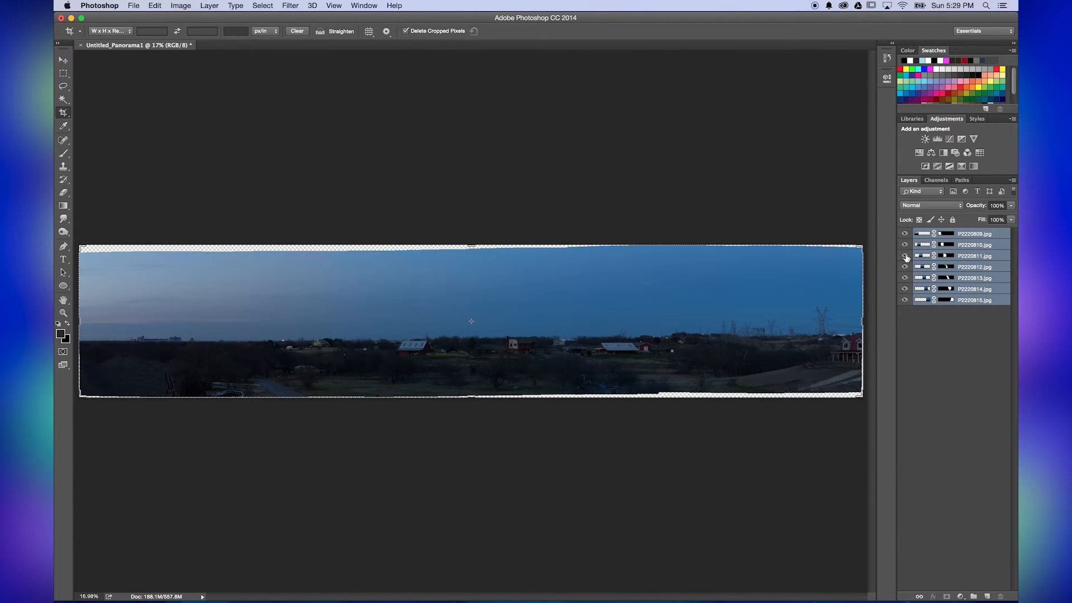
{"action": "left_click", "coordinate": [905, 256], "text": "alt"}
{"action": "left_click", "coordinate": [905, 256], "text": "alt"}
{"action": "left_click", "coordinate": [905, 267], "text": "alt"}
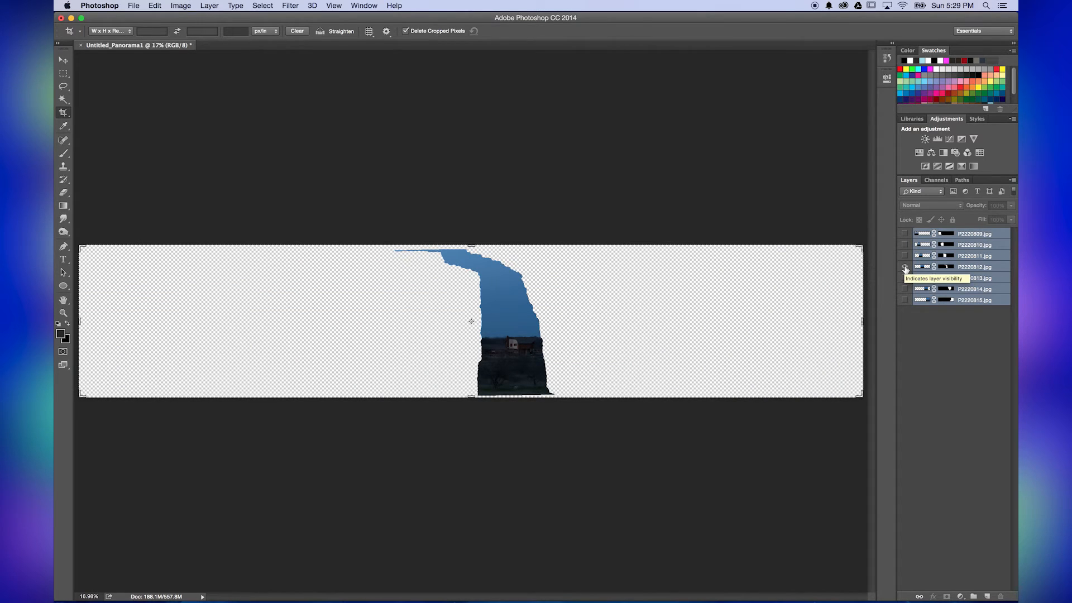
{"action": "left_click", "coordinate": [906, 267], "text": "alt"}
Crop the uneven transparent edges off all four sides of the panorama and flatten the image into a single layer
{"action": "key", "text": "v"}
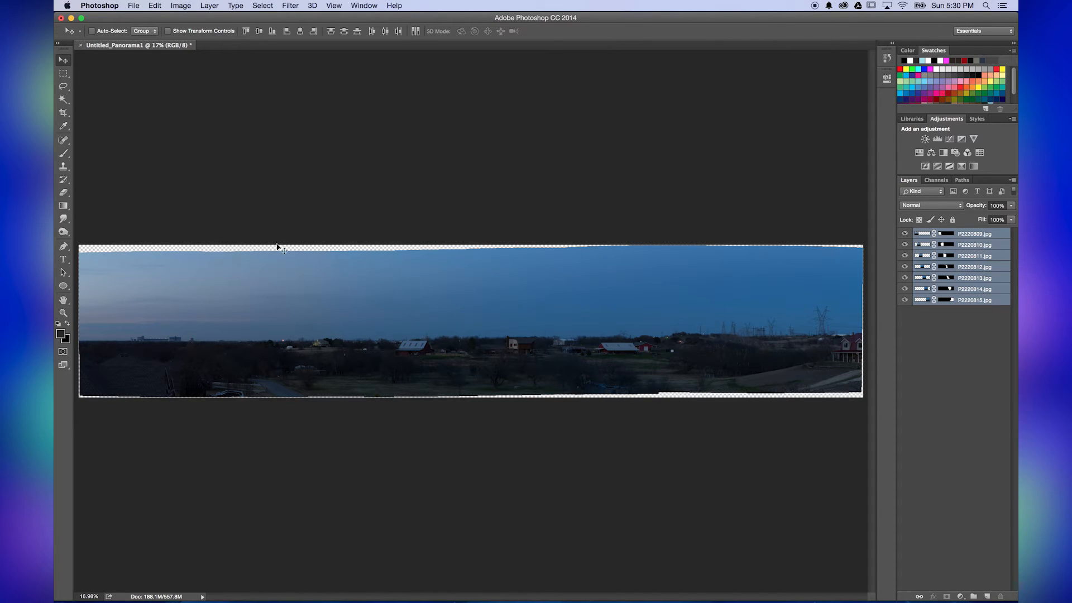
{"action": "left_click", "coordinate": [63, 113]}
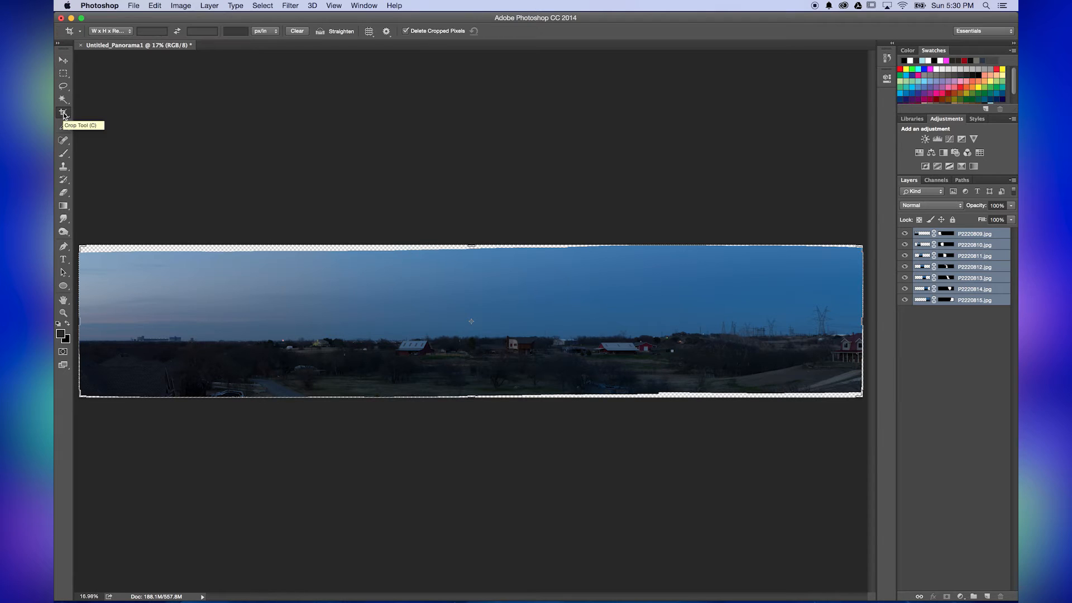
{"action": "left_click_drag", "start_coordinate": [471, 247], "coordinate": [470, 250]}
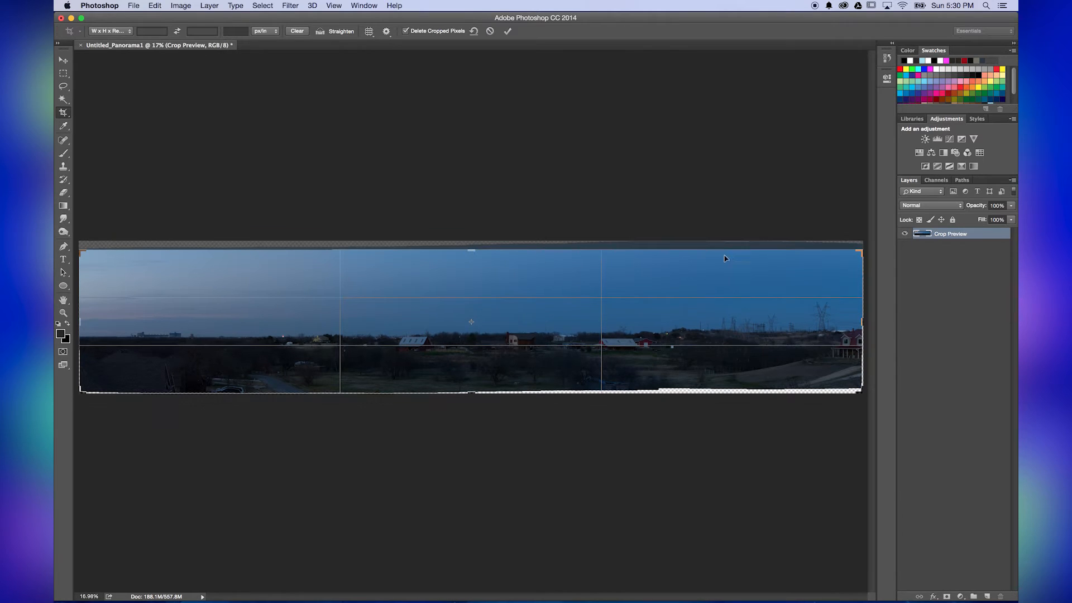
{"action": "left_click_drag", "start_coordinate": [470, 391], "coordinate": [472, 388]}
{"action": "left_click_drag", "start_coordinate": [862, 321], "coordinate": [862, 322]}
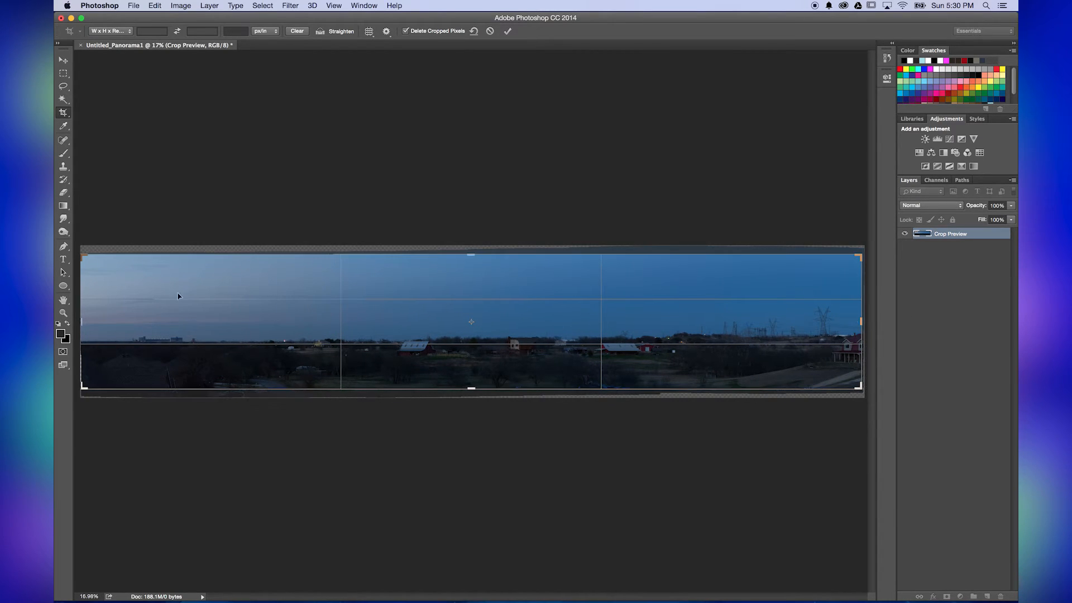
{"action": "left_click_drag", "start_coordinate": [86, 323], "coordinate": [85, 322]}
{"action": "left_click", "coordinate": [508, 31]}
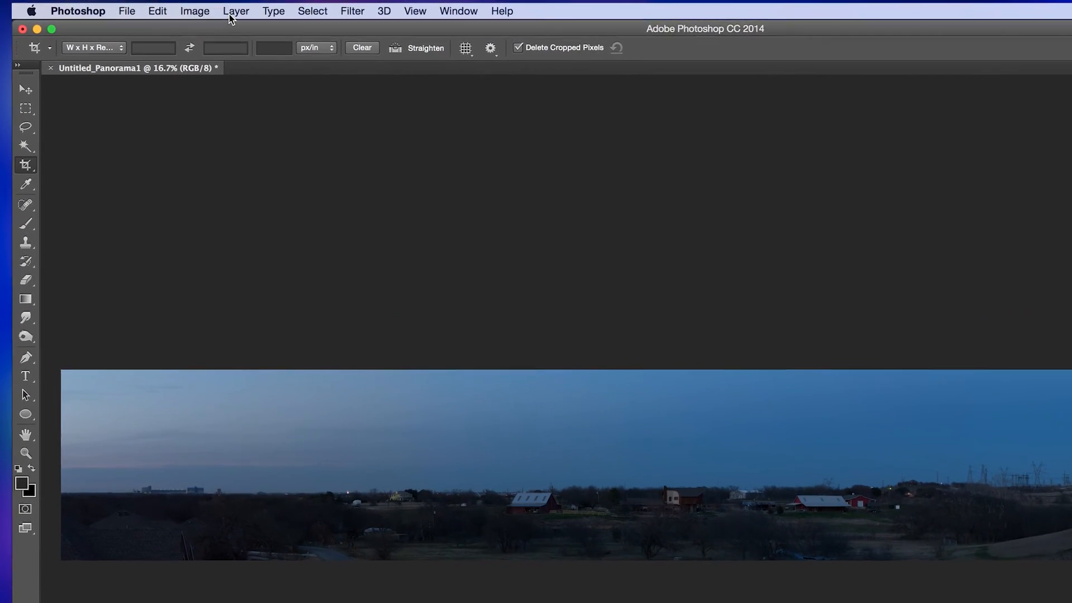
{"action": "left_click", "coordinate": [233, 16]}
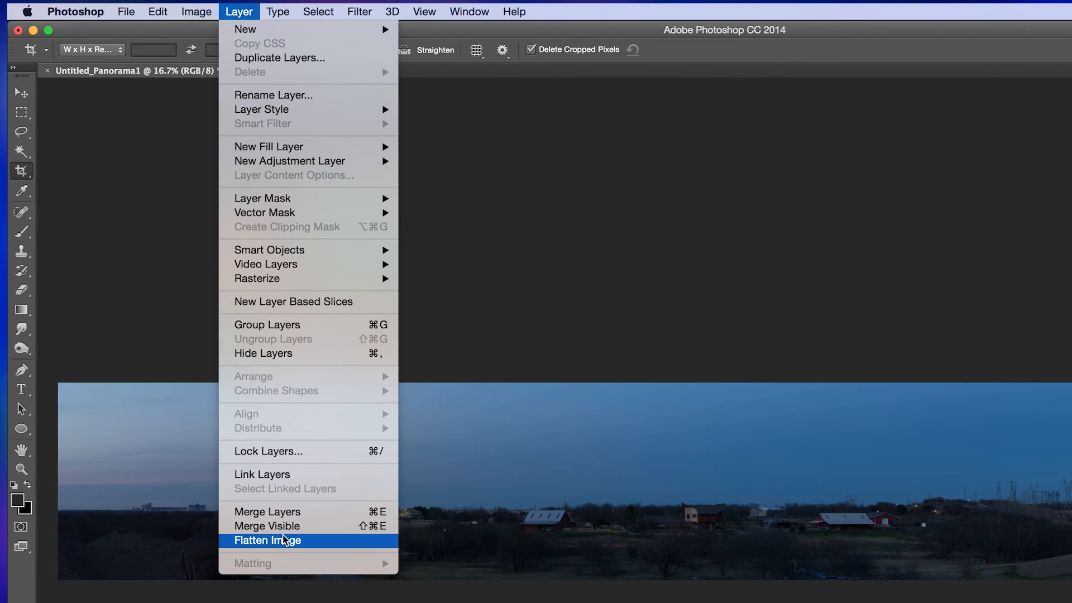
{"action": "left_click", "coordinate": [283, 540]}
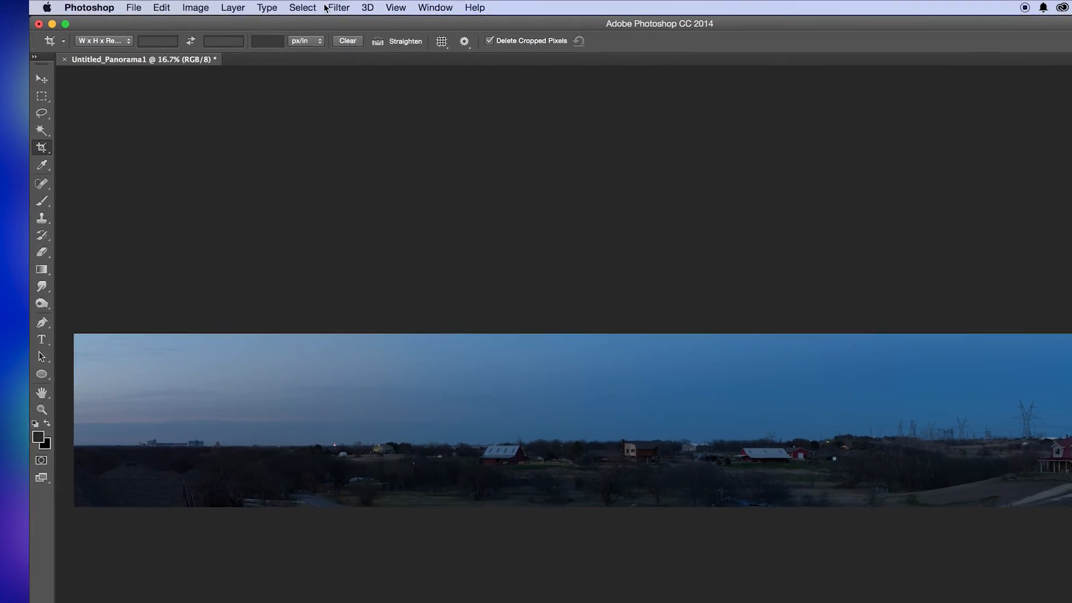
Adjust the panorama with the Camera Raw Filter using Exposure +1.15, Contrast +14, Clarity +33, Vibrance +20 and Saturation +22
{"action": "left_click", "coordinate": [339, 7]}
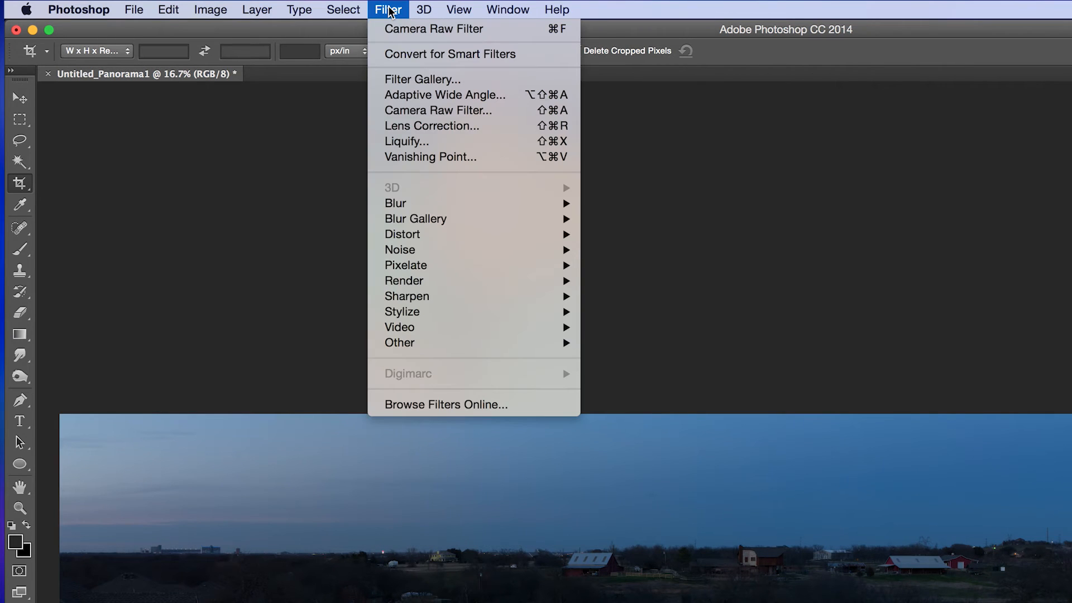
{"action": "left_click", "coordinate": [425, 114]}
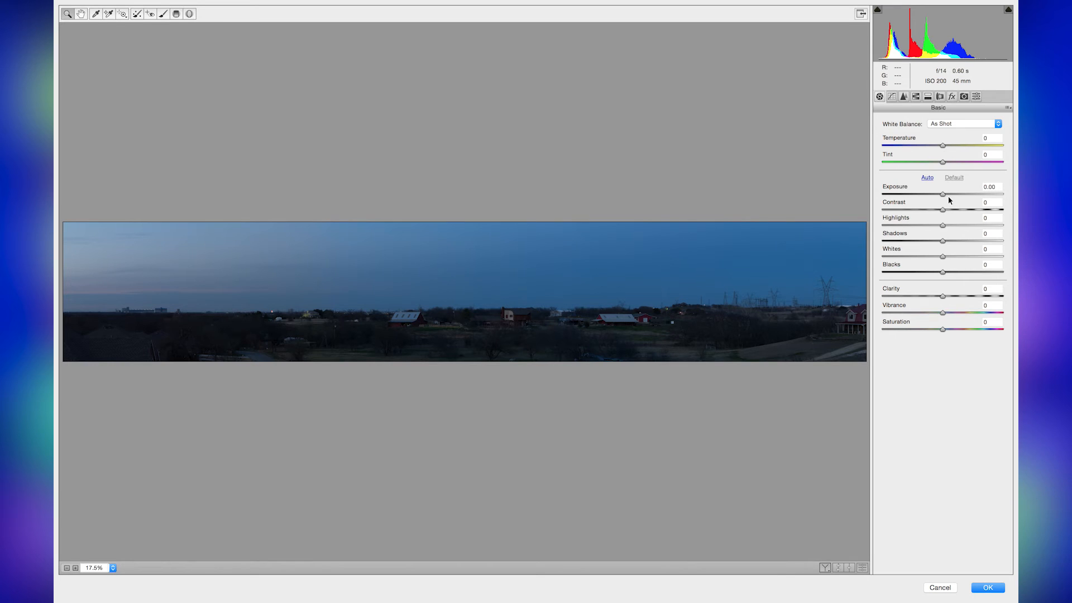
{"action": "mouse_move", "coordinate": [947, 196]}
{"action": "left_mouse_down"}
{"action": "mouse_move", "coordinate": [963, 198]}
{"action": "mouse_move", "coordinate": [955, 210]}
{"action": "left_mouse_up"}
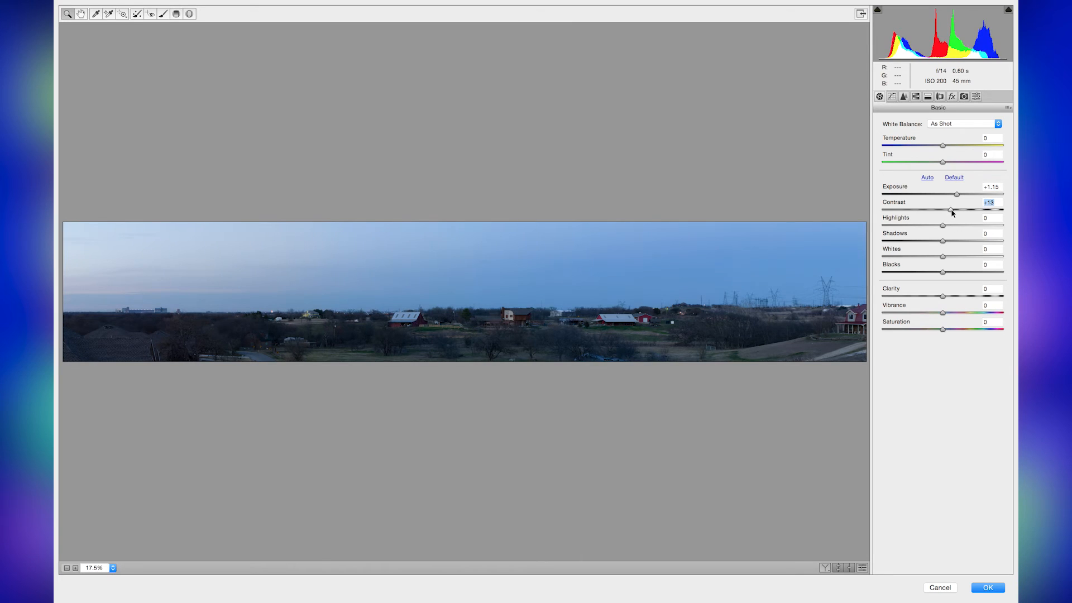
{"action": "mouse_move", "coordinate": [946, 296]}
{"action": "left_mouse_down"}
{"action": "mouse_move", "coordinate": [969, 300]}
{"action": "mouse_move", "coordinate": [947, 330]}
{"action": "mouse_move", "coordinate": [955, 313]}
{"action": "left_mouse_up"}
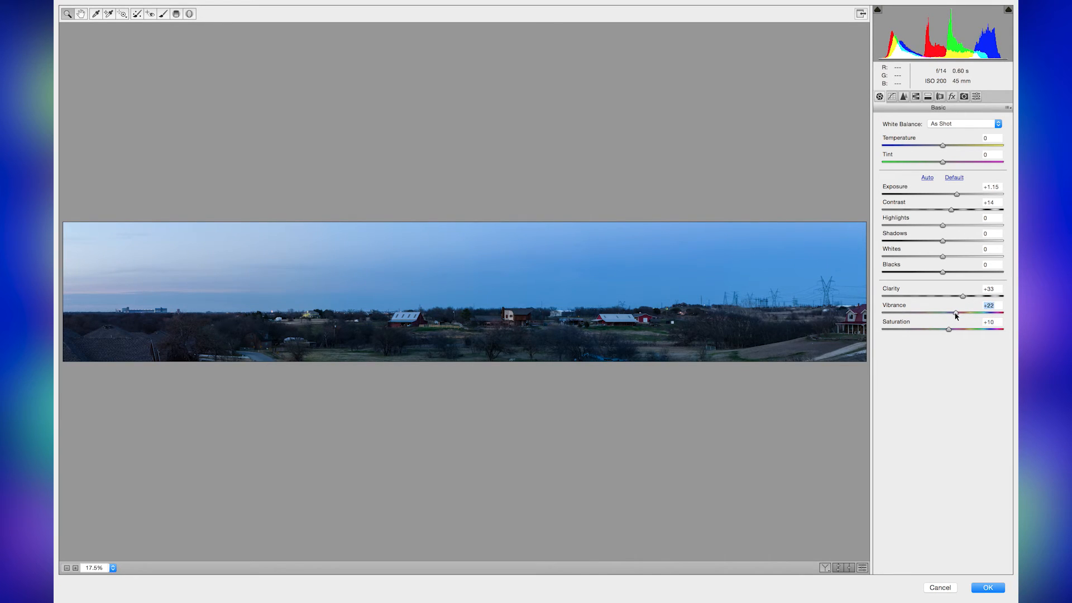
{"action": "left_click_drag", "start_coordinate": [948, 330], "coordinate": [959, 332]}
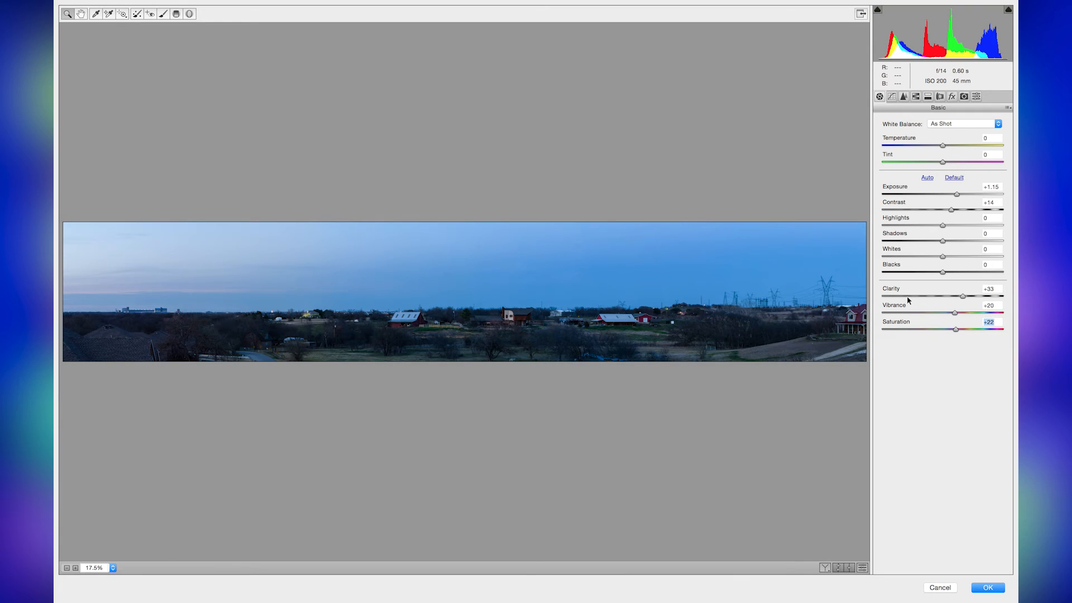
{"action": "left_click", "coordinate": [903, 96]}
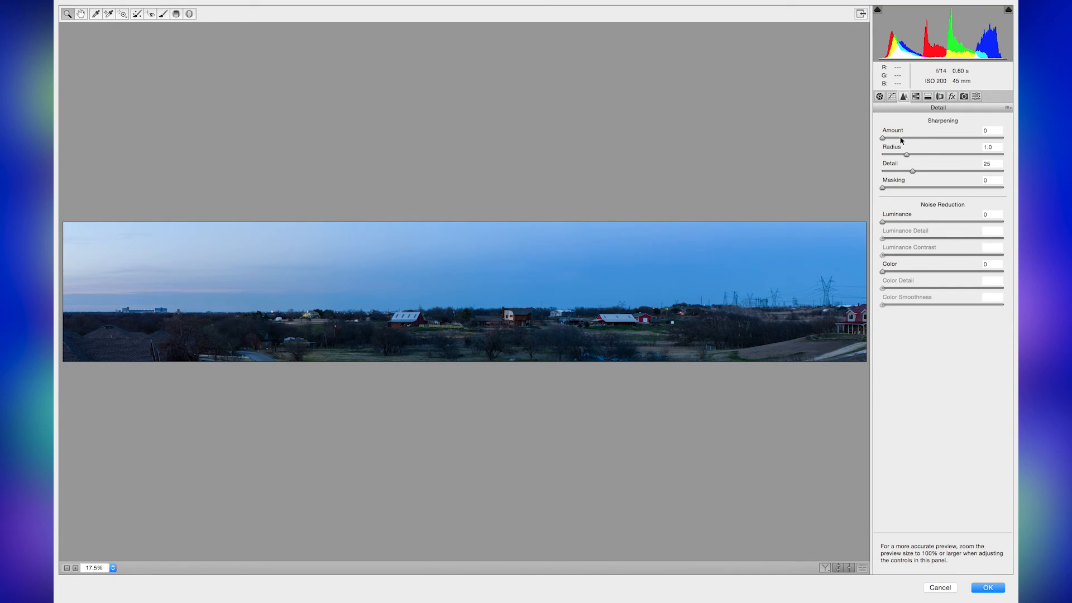
{"action": "left_click", "coordinate": [880, 96]}
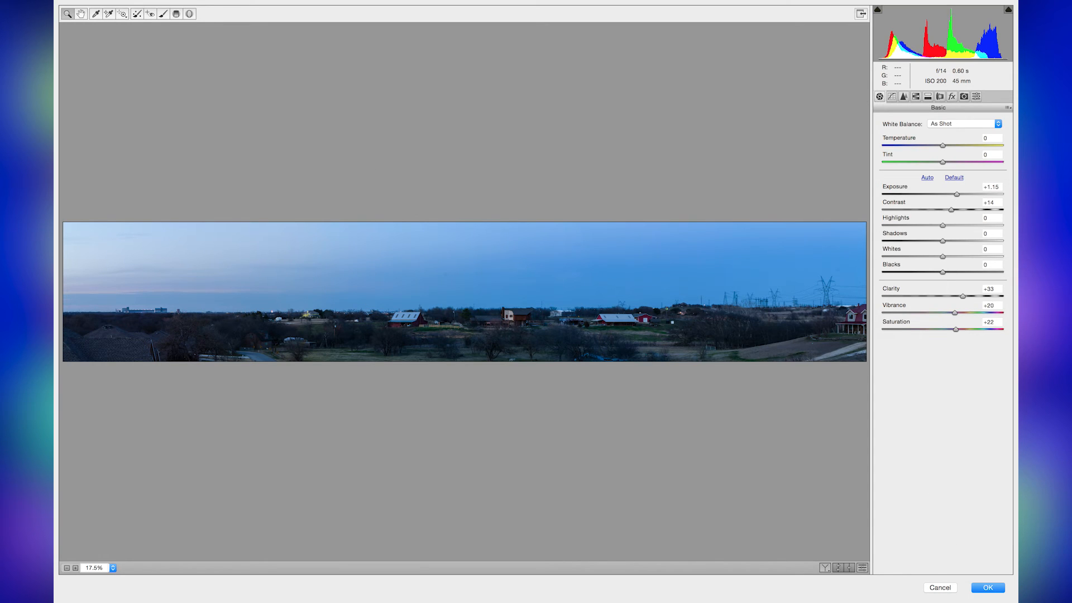
{"action": "left_click", "coordinate": [988, 590]}
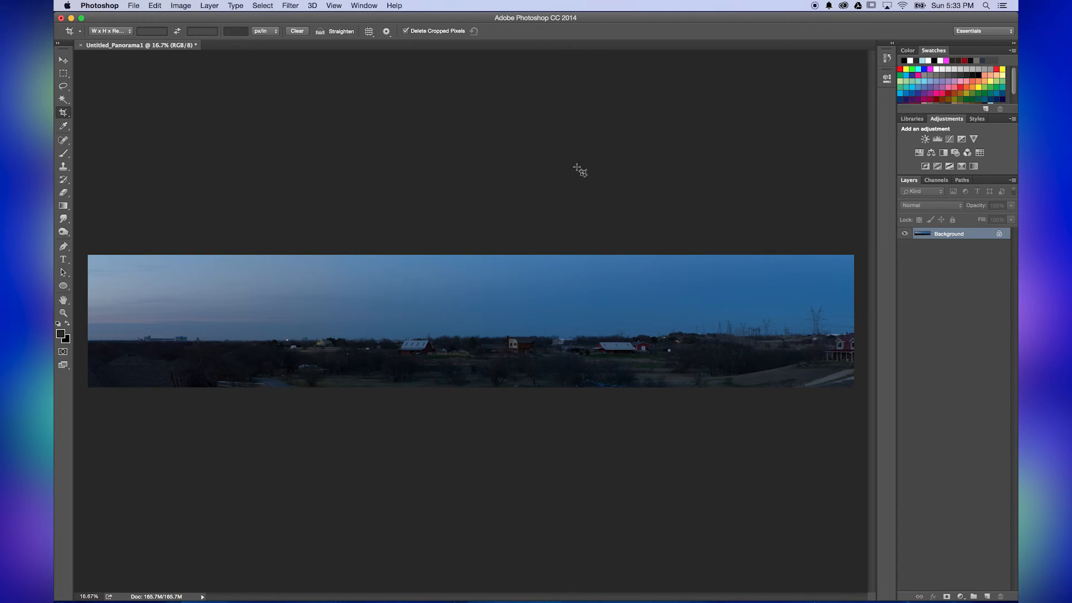
{"action": "left_click", "coordinate": [291, 6]}
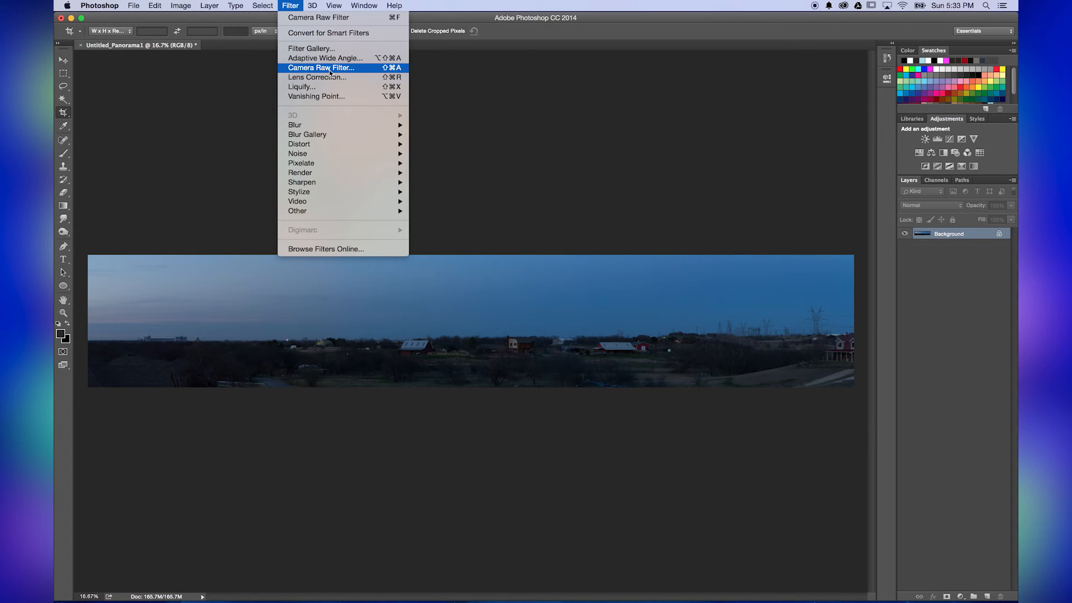
{"action": "left_click", "coordinate": [644, 105]}
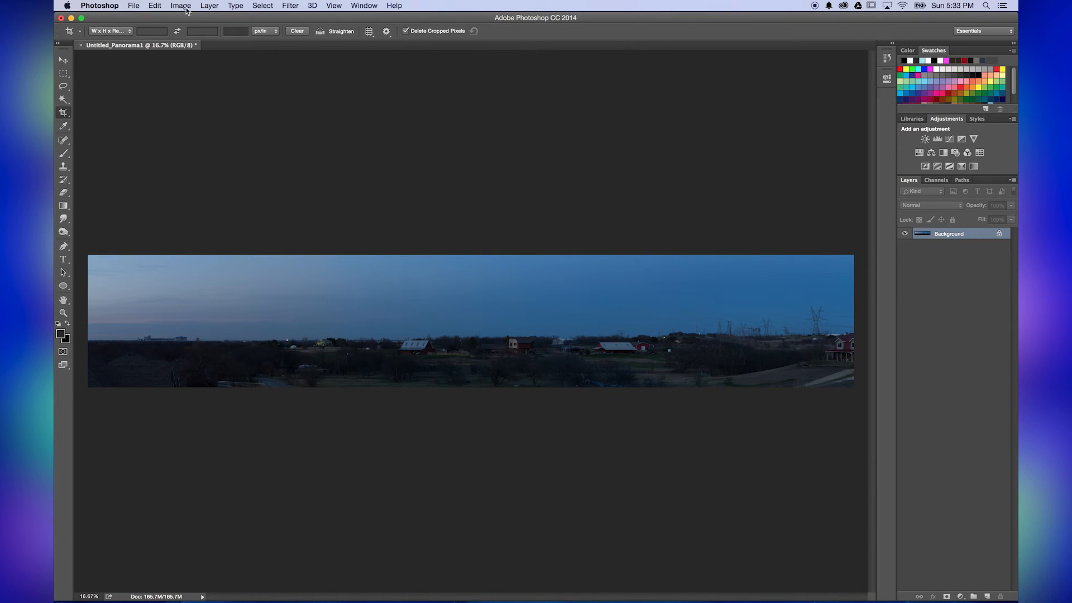
Set the Camera Raw preference for JPEG handling to Automatically open all supported JPEGs and accept it
{"action": "left_click", "coordinate": [96, 5]}
{"action": "mouse_move", "coordinate": [134, 37]}
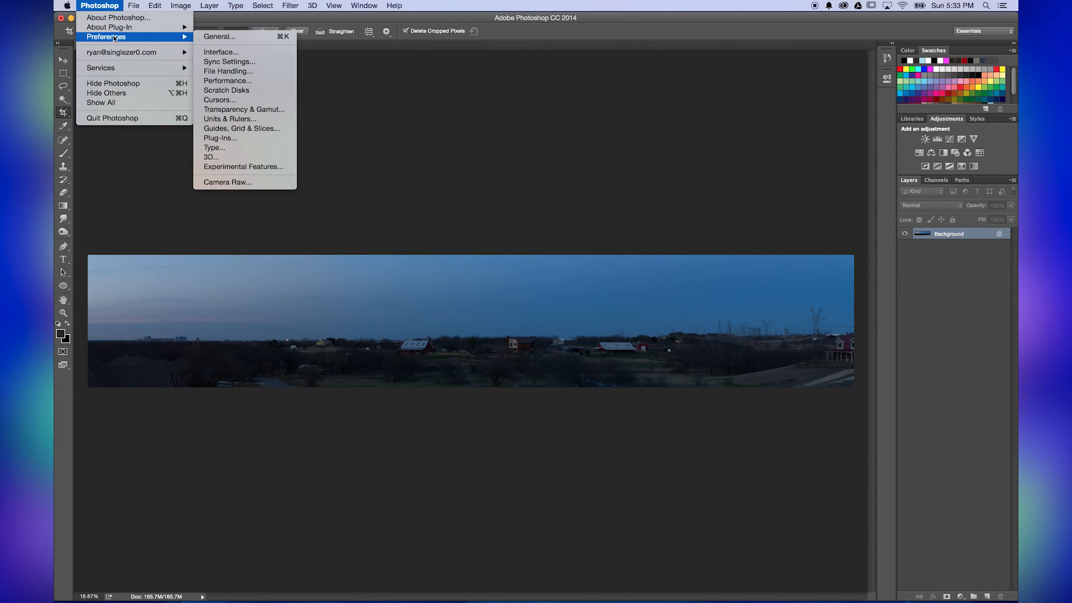
{"action": "left_click", "coordinate": [234, 183]}
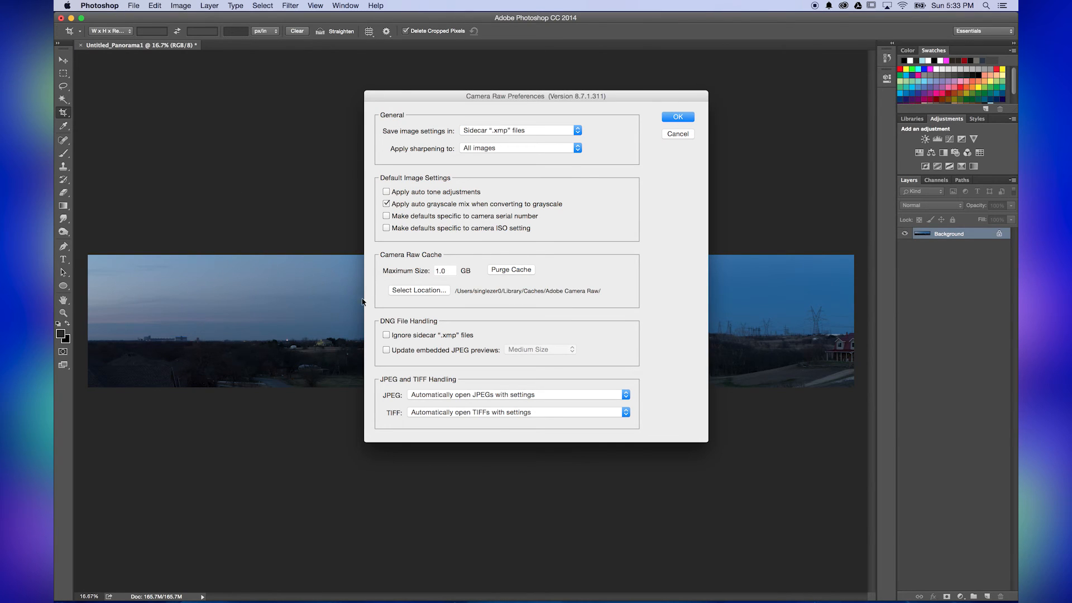
{"action": "left_click", "coordinate": [541, 394]}
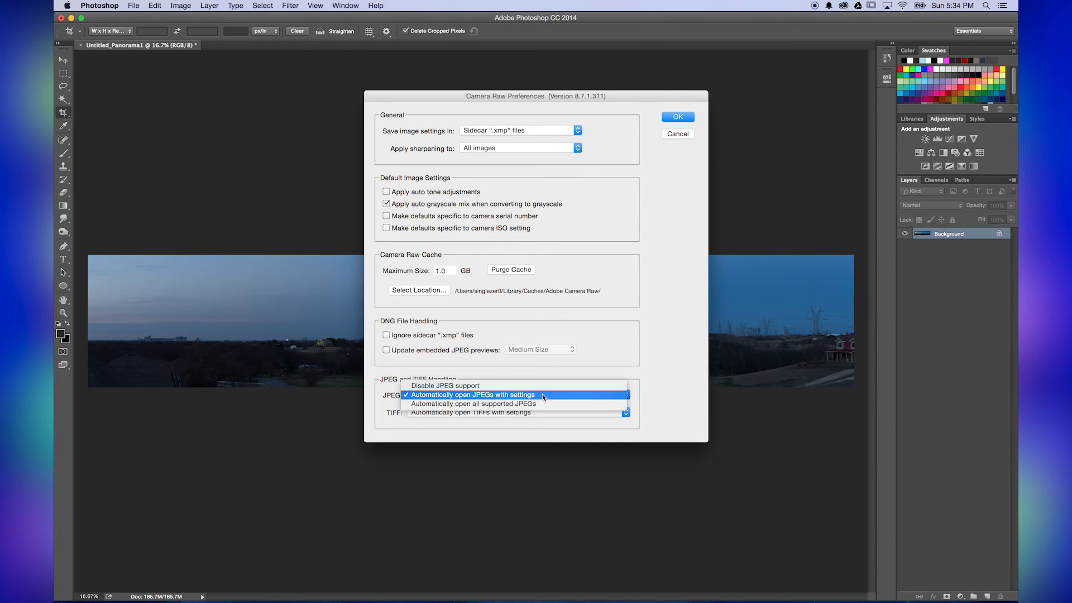
{"action": "left_click", "coordinate": [500, 404]}
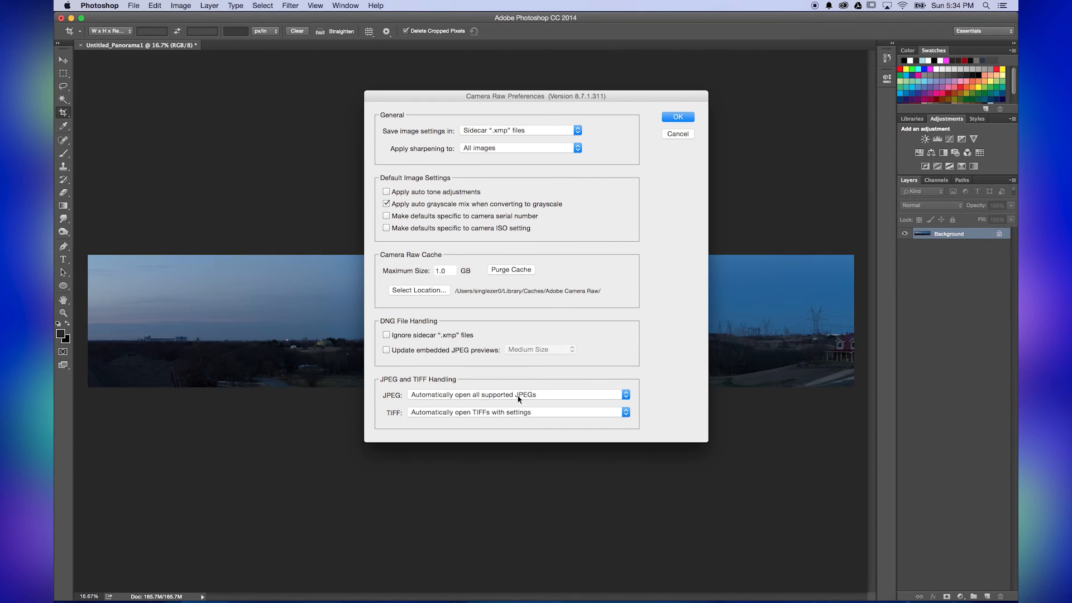
{"action": "left_click", "coordinate": [678, 117]}
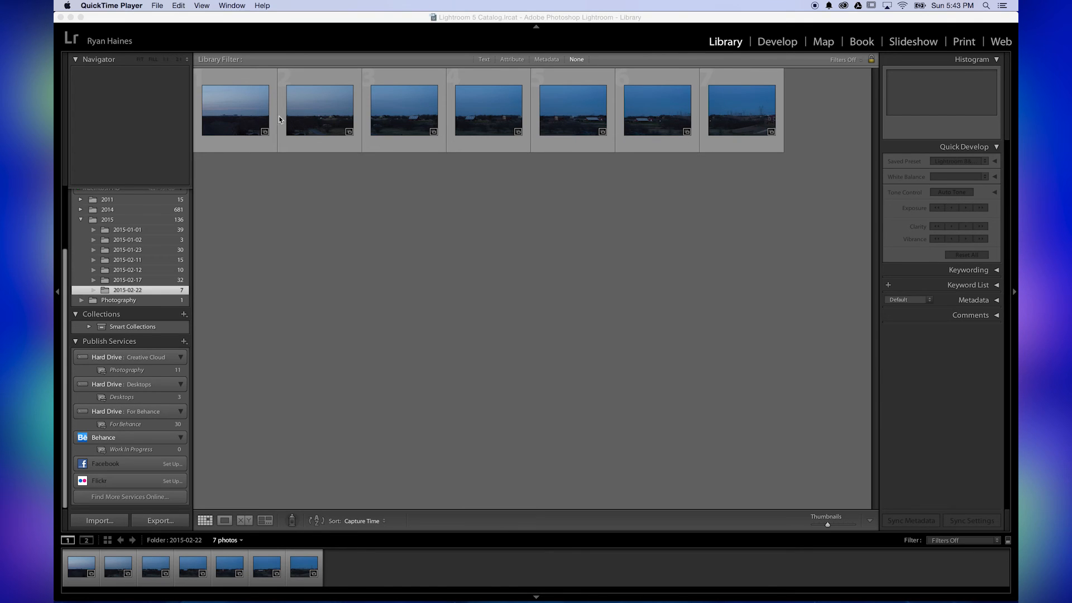
In Lightroom's Develop module, select all seven photos of the 2015-02-22 folder and send them to Merge to Panorama in Photoshop
{"action": "left_click", "coordinate": [524, 352]}
{"action": "left_click", "coordinate": [778, 43]}
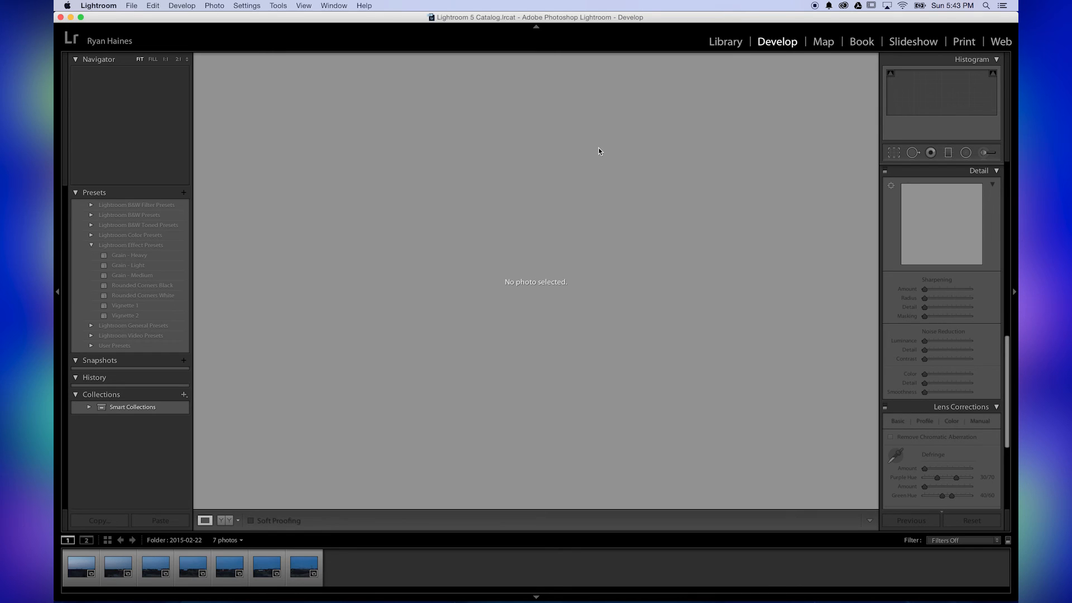
{"action": "left_click", "coordinate": [81, 566]}
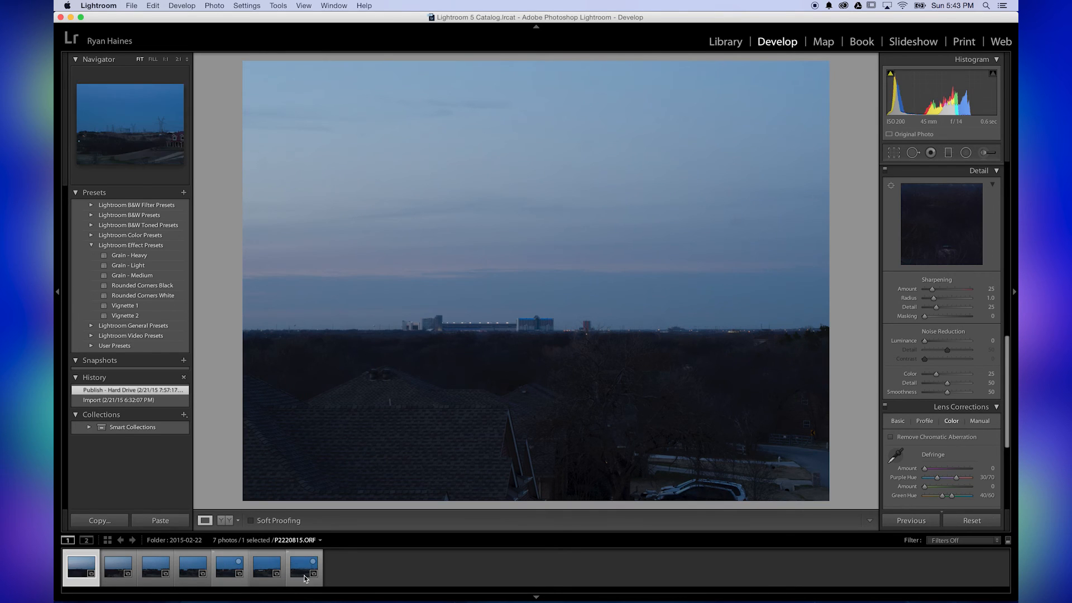
{"action": "left_click", "coordinate": [304, 581], "text": "shift"}
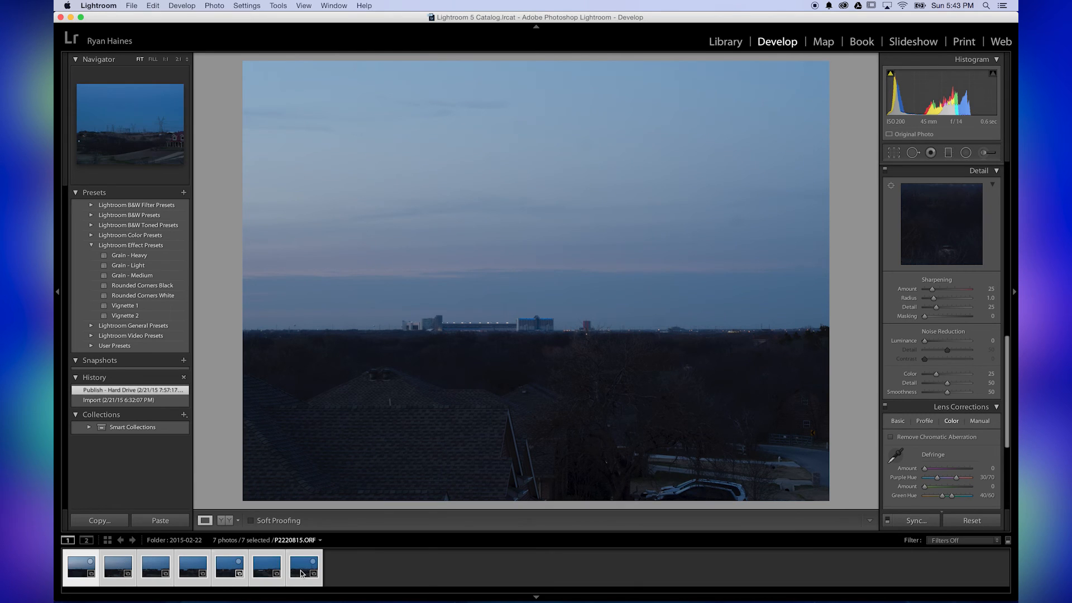
{"action": "right_click", "coordinate": [301, 574]}
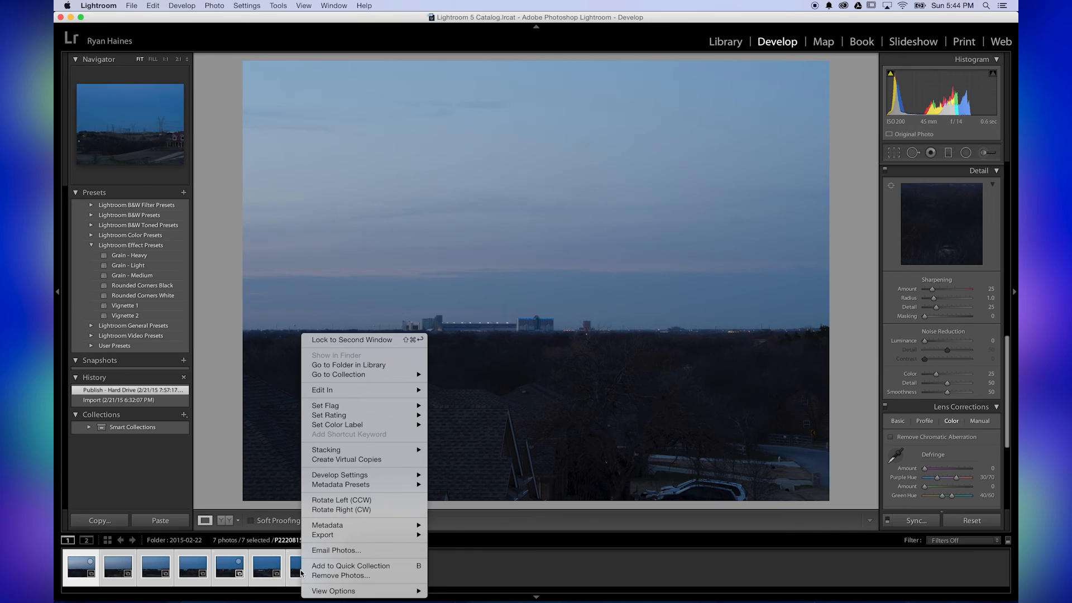
{"action": "mouse_move", "coordinate": [345, 396]}
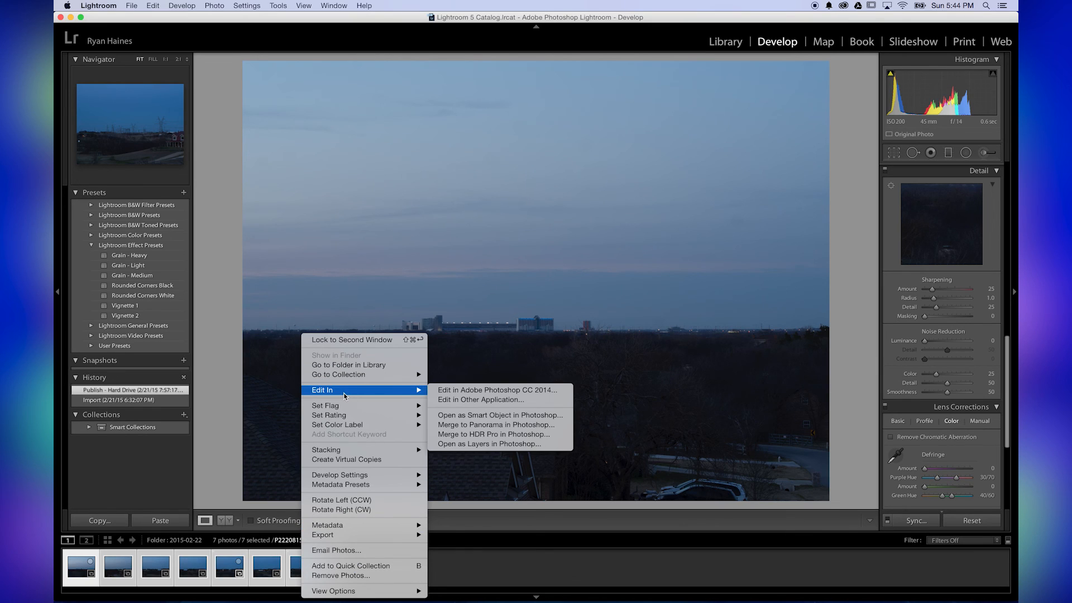
{"action": "left_click", "coordinate": [460, 425]}
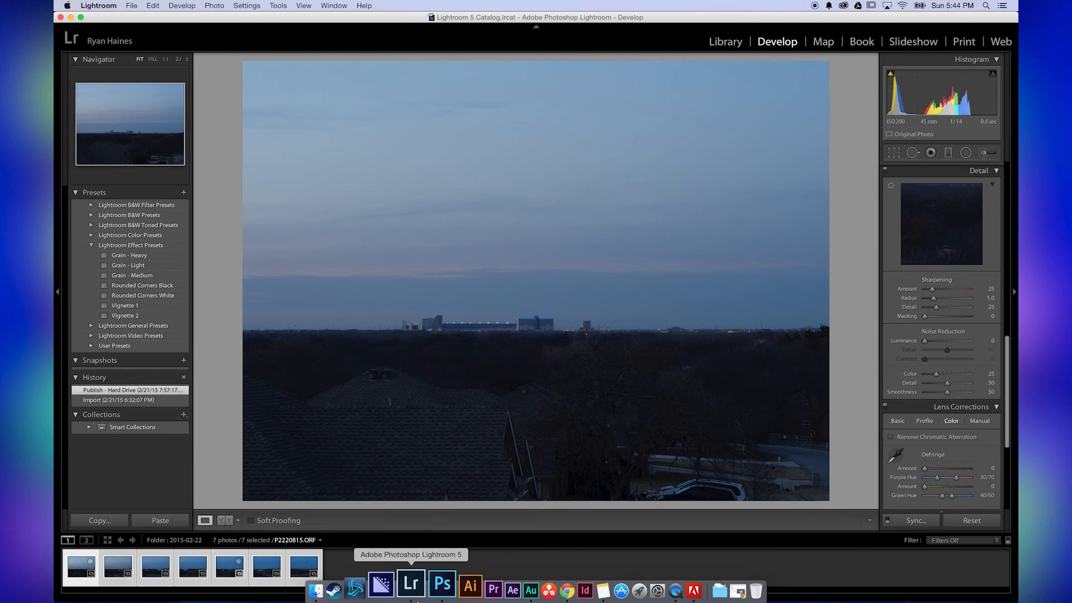
Switch to Photoshop and run Photomerge on the seven ORF files with Cylindrical layout, Vignette Removal and Geometric Distortion Correction
{"action": "left_click", "coordinate": [438, 595]}
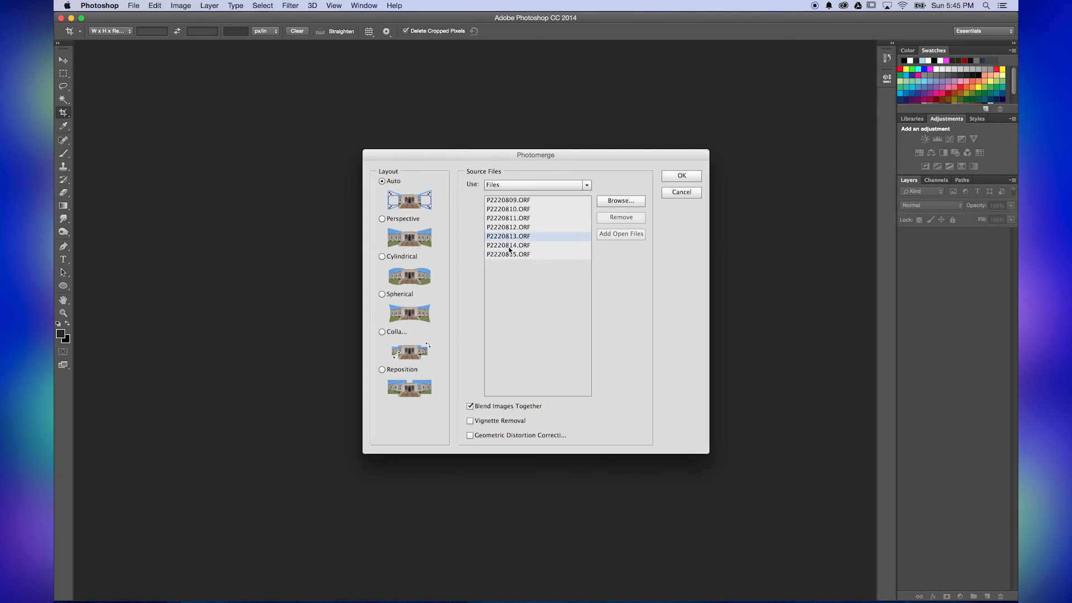
{"action": "left_click", "coordinate": [470, 421]}
{"action": "left_click", "coordinate": [471, 436]}
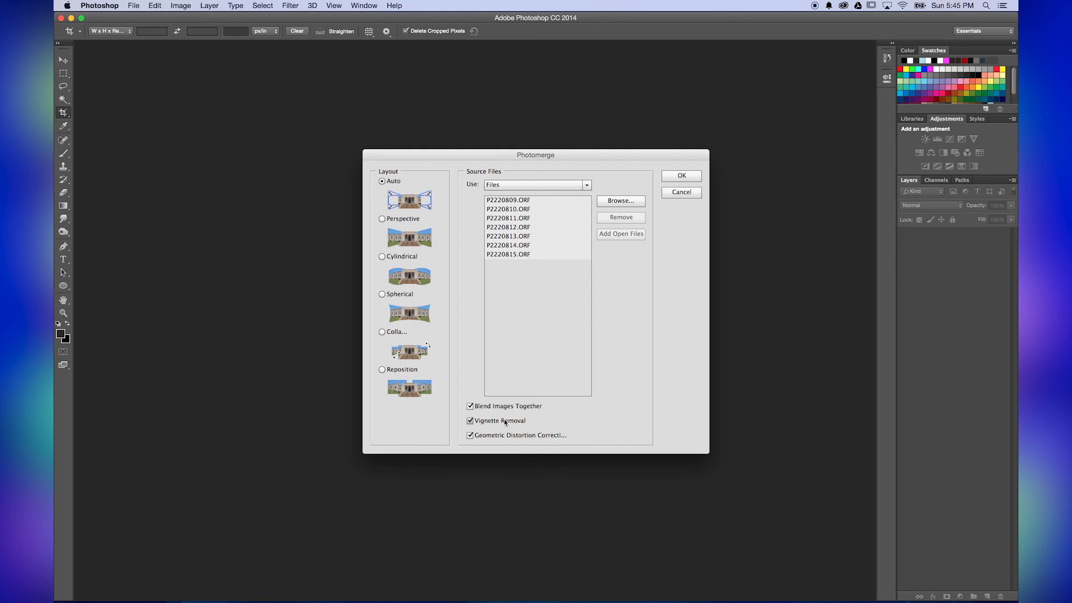
{"action": "left_click", "coordinate": [383, 258]}
{"action": "left_click", "coordinate": [680, 175]}
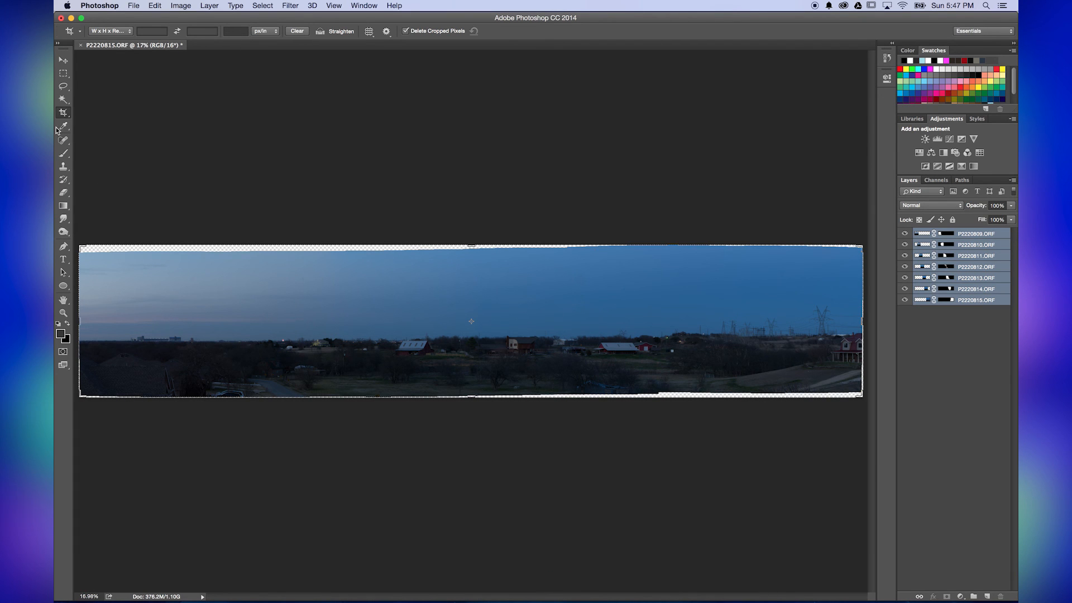
{"action": "left_click", "coordinate": [61, 61]}
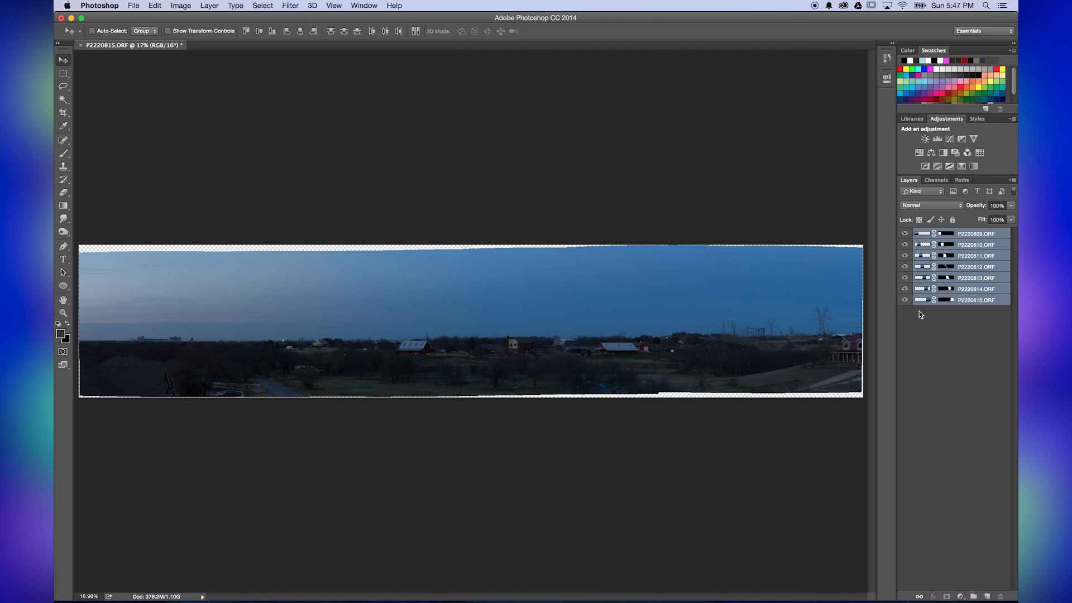
{"action": "left_click", "coordinate": [290, 6]}
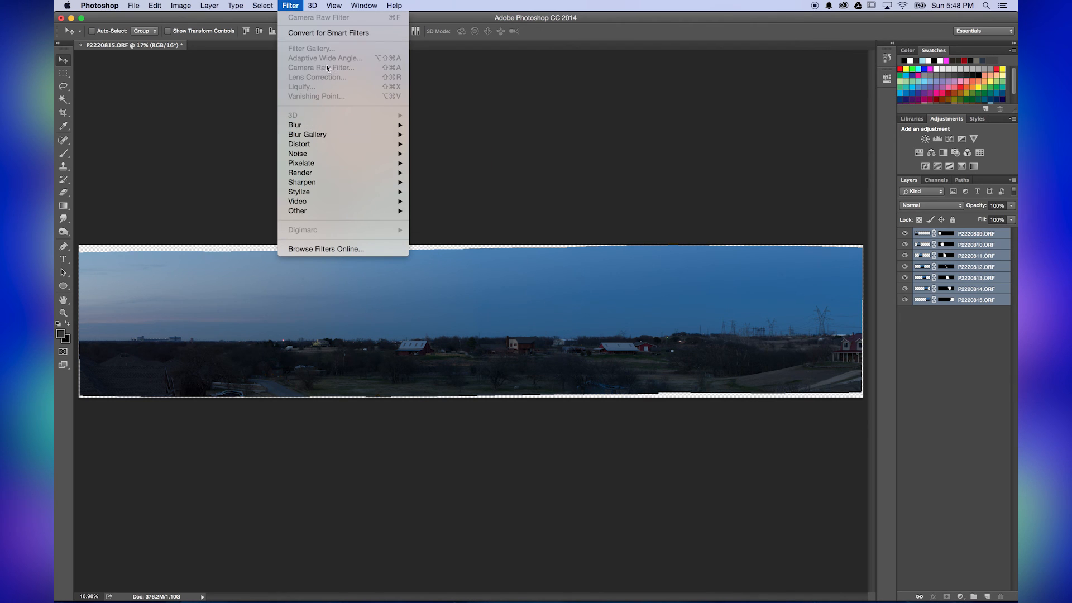
{"action": "left_click", "coordinate": [499, 95]}
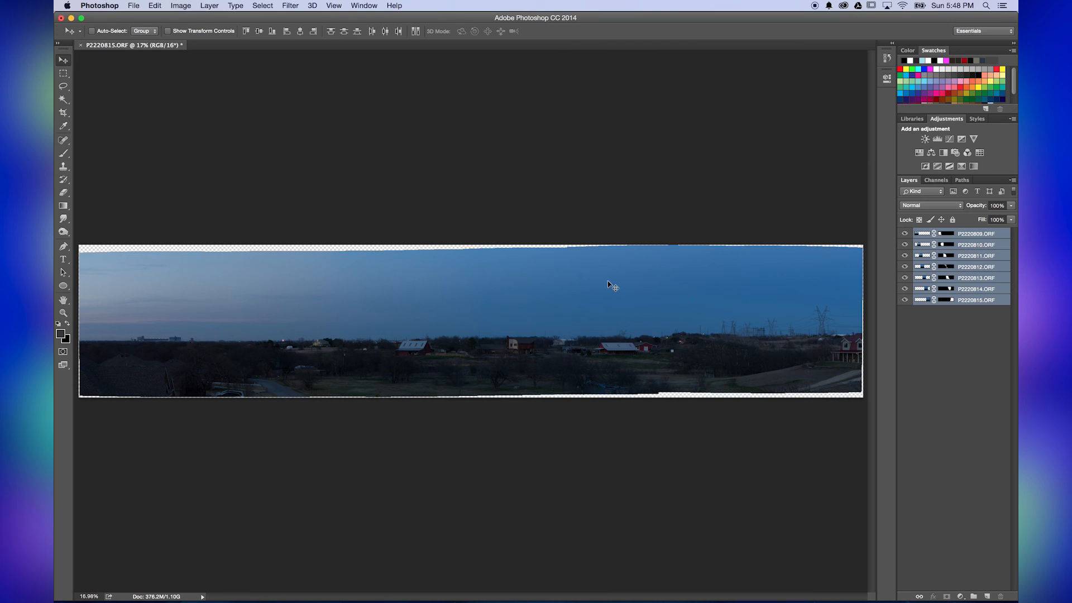
Save the merged panorama and switch back to Lightroom
{"action": "key", "text": "super+s"}
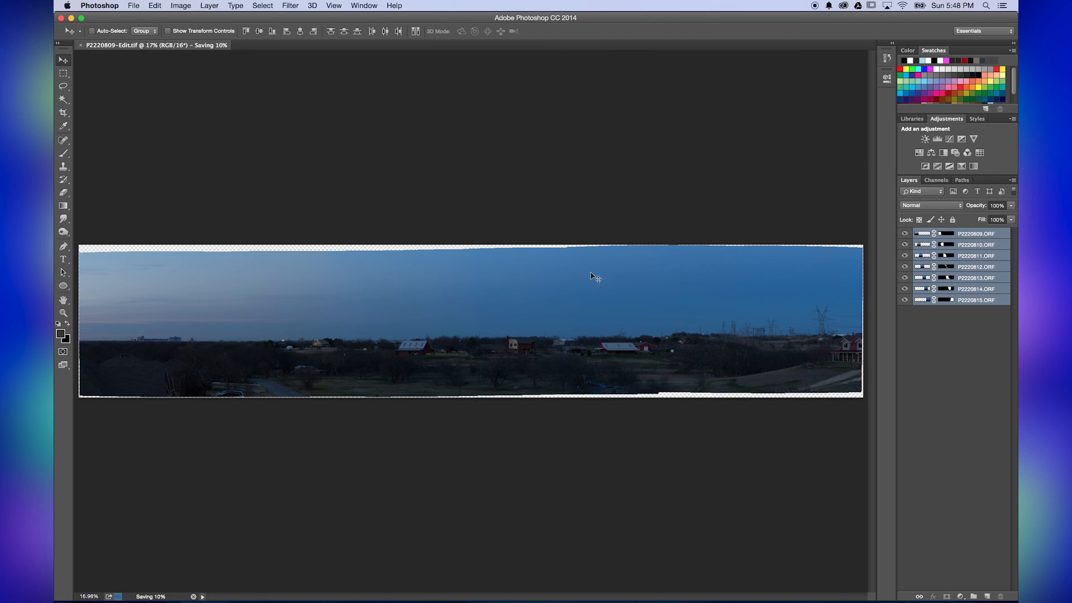
{"action": "left_click", "coordinate": [137, 5]}
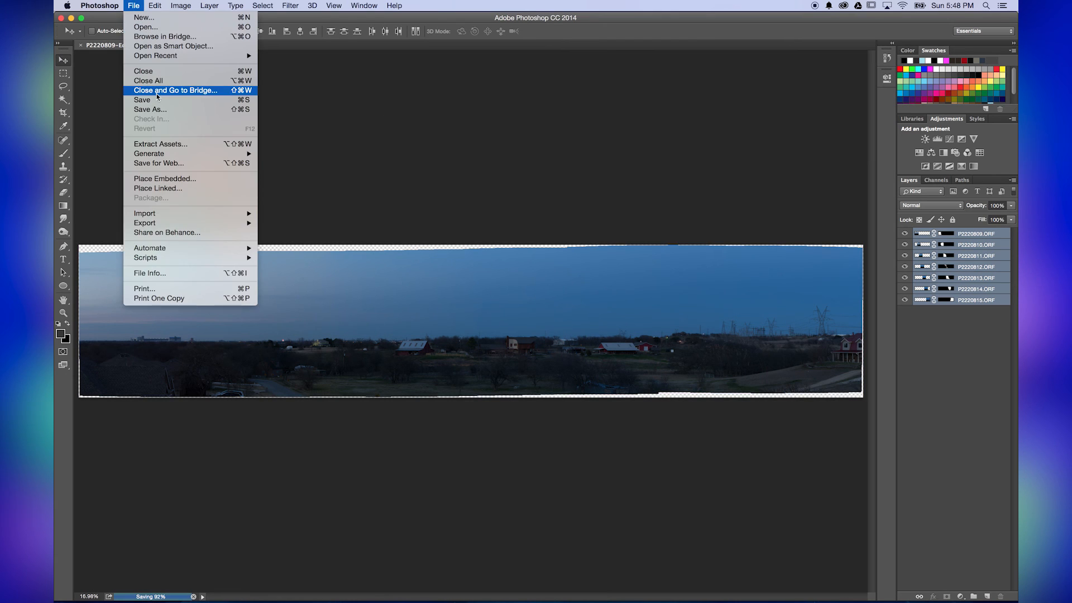
{"action": "left_click", "coordinate": [520, 145]}
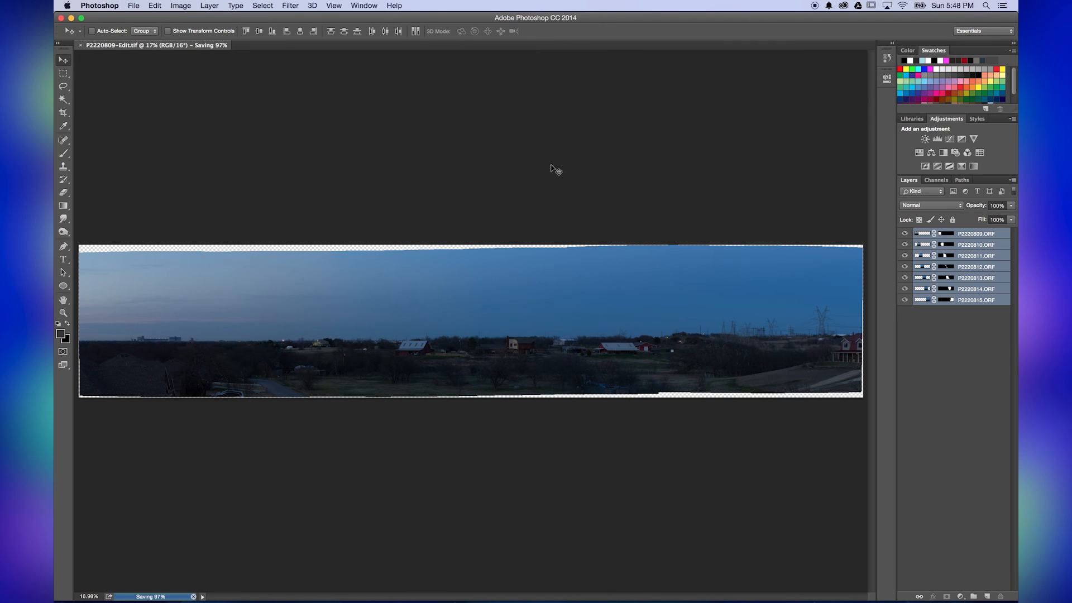
{"action": "mouse_move", "coordinate": [435, 601]}
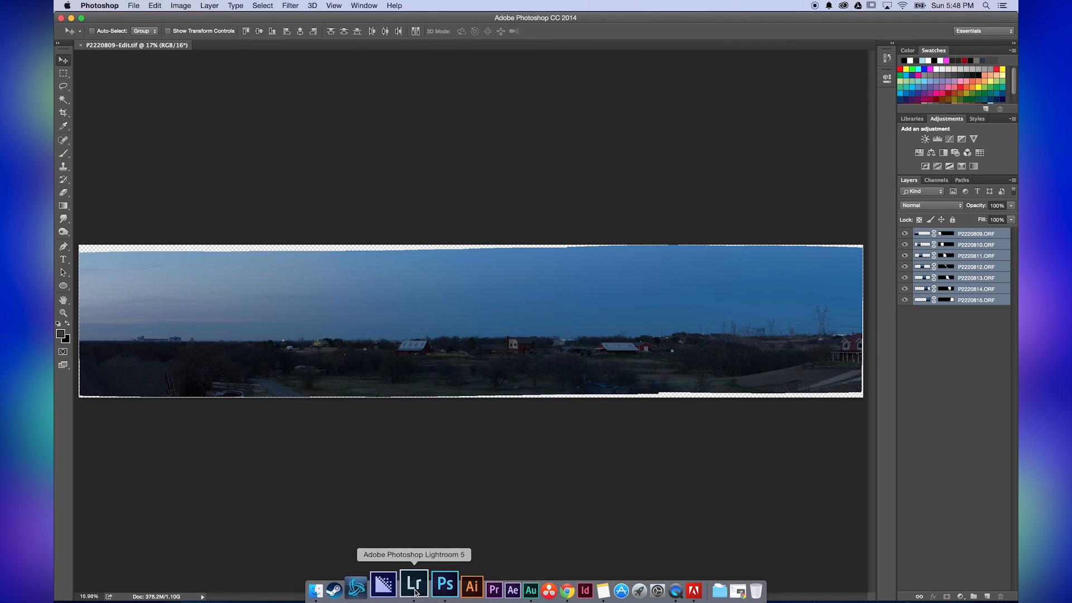
{"action": "left_click", "coordinate": [412, 585]}
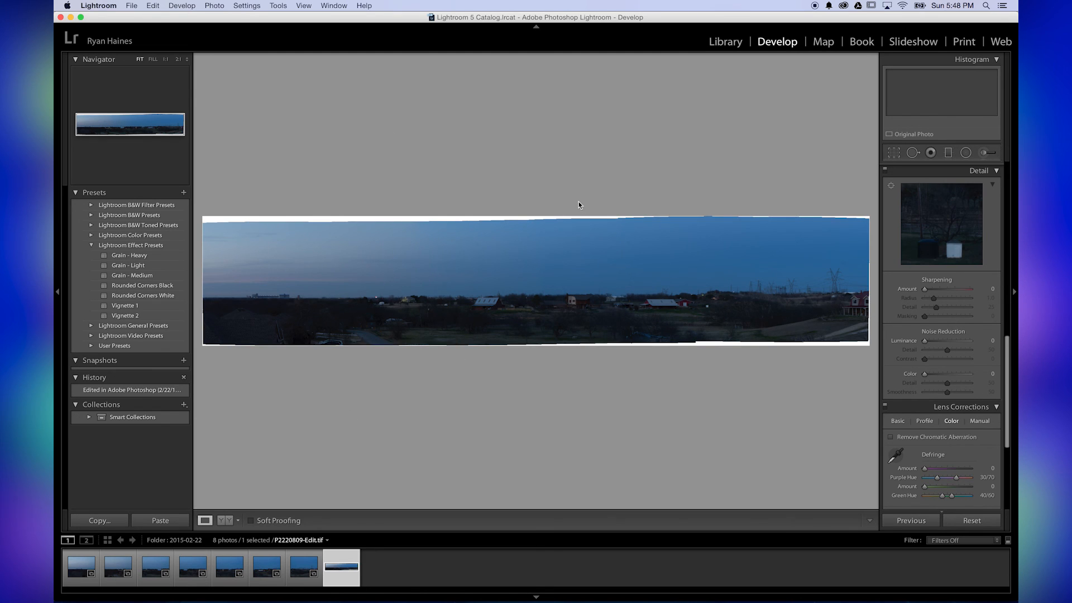
Crop the uneven white edges off all four sides of the P2220809-Edit.tif panorama
{"action": "left_click", "coordinate": [894, 153]}
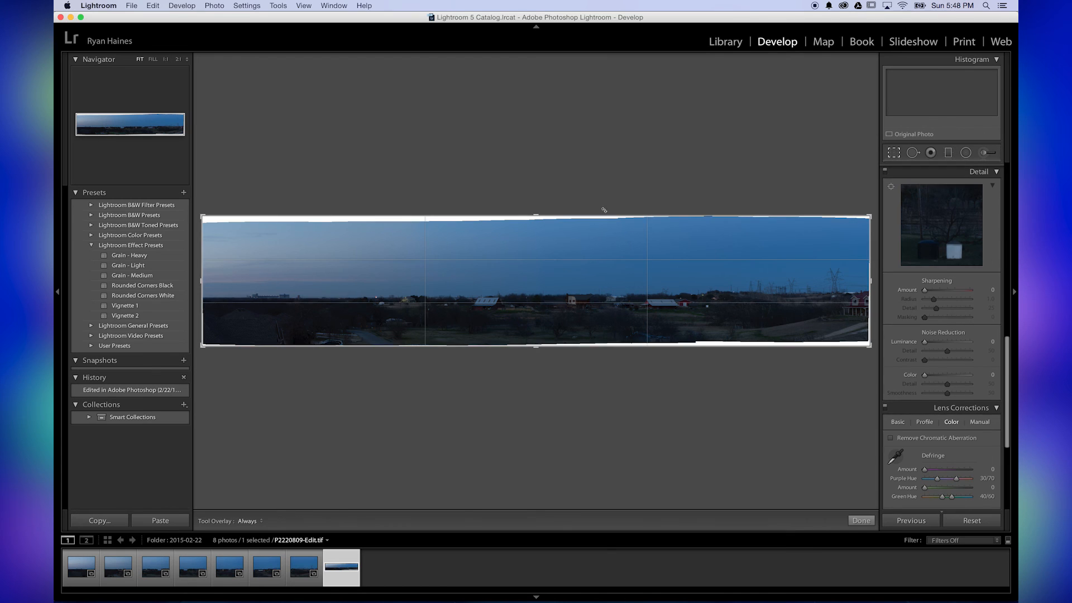
{"action": "left_click_drag", "start_coordinate": [537, 217], "coordinate": [536, 223]}
{"action": "left_click_drag", "start_coordinate": [536, 342], "coordinate": [537, 338]}
{"action": "left_click_drag", "start_coordinate": [870, 281], "coordinate": [869, 281]}
{"action": "left_click_drag", "start_coordinate": [203, 281], "coordinate": [207, 281]}
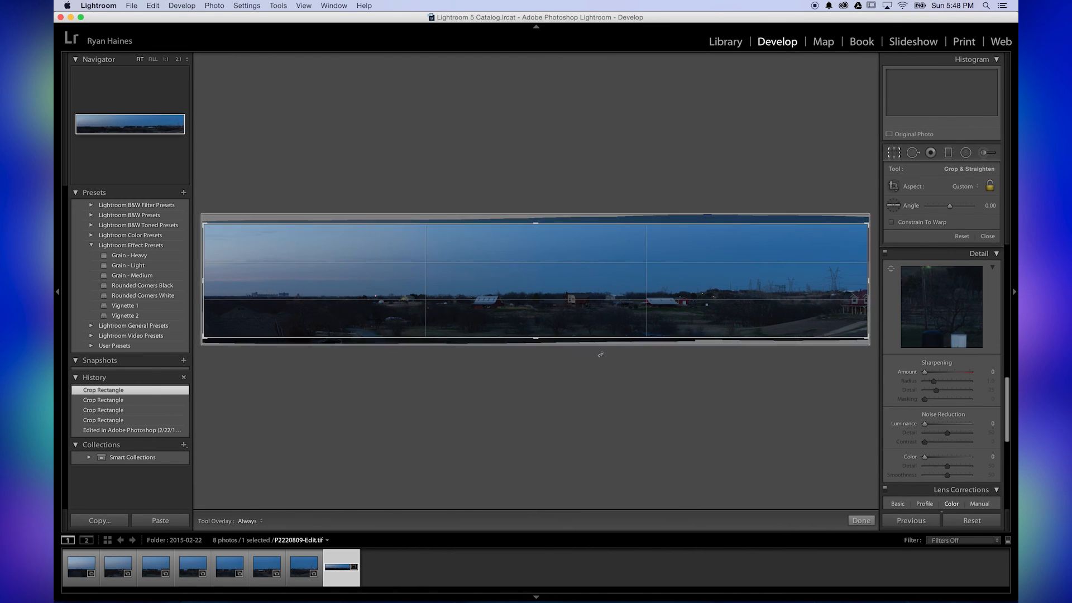
{"action": "key", "text": "Return"}
Set the panorama's basic adjustments to Exposure +1.55, Clarity +31, Vibrance +20 and Saturation +27
{"action": "scroll", "coordinate": [946, 268], "scroll_direction": "up", "scroll_amount": 15}
{"action": "left_click_drag", "start_coordinate": [947, 249], "coordinate": [954, 249]}
{"action": "left_click_drag", "start_coordinate": [948, 324], "coordinate": [952, 334]}
{"action": "left_click_drag", "start_coordinate": [948, 343], "coordinate": [954, 343]}
{"action": "left_click", "coordinate": [653, 307]}
{"action": "left_click_drag", "start_coordinate": [488, 400], "coordinate": [477, 398]}
{"action": "left_click", "coordinate": [477, 399]}
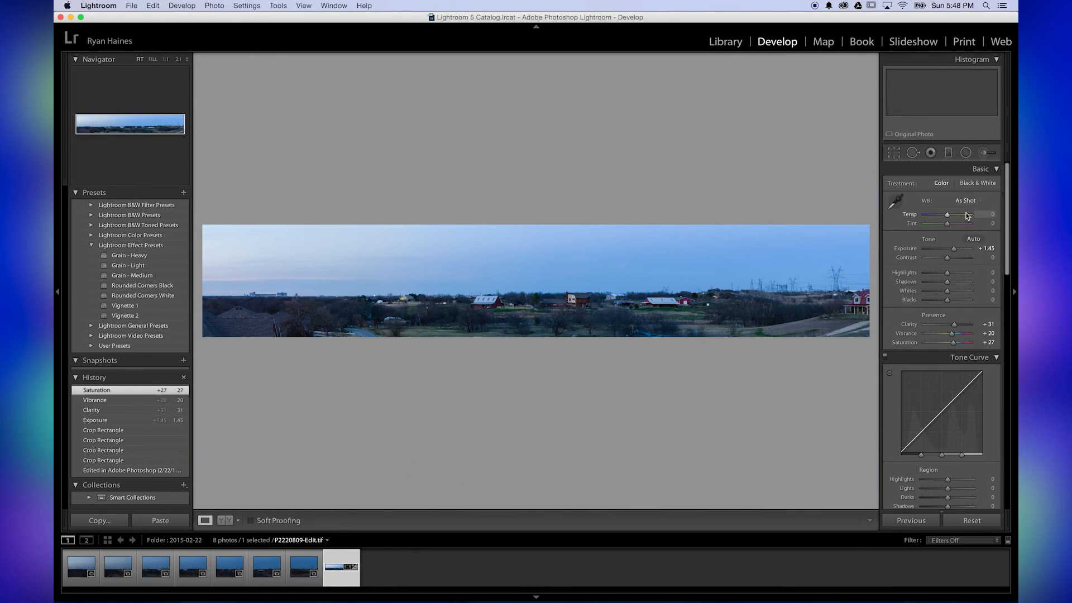
{"action": "left_click_drag", "start_coordinate": [953, 249], "coordinate": [955, 250]}
Add a graduated filter over the sky with adjusted saturation and colour temperature, and set the whole panorama's Temp to +18
{"action": "left_click", "coordinate": [948, 153]}
{"action": "left_click_drag", "start_coordinate": [507, 167], "coordinate": [509, 268]}
{"action": "left_click_drag", "start_coordinate": [948, 266], "coordinate": [962, 266]}
{"action": "mouse_move", "coordinate": [948, 196]}
{"action": "left_mouse_down"}
{"action": "mouse_move", "coordinate": [937, 196]}
{"action": "mouse_move", "coordinate": [951, 216]}
{"action": "left_mouse_up"}
{"action": "left_click", "coordinate": [948, 153]}
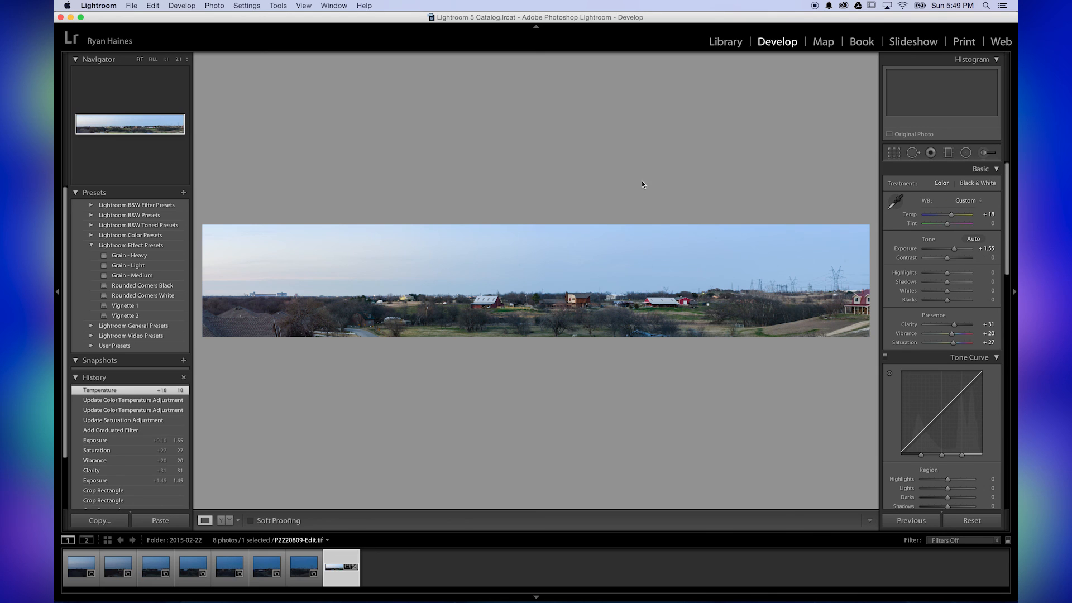